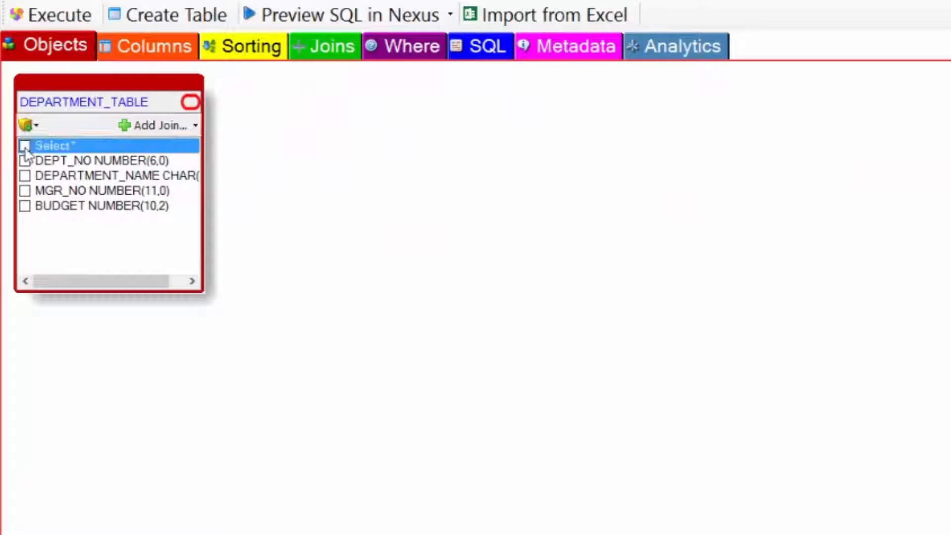
# Check the generated SQL for the DEPARTMENT_TABLE query and execute it
pyautogui.click(483, 50)
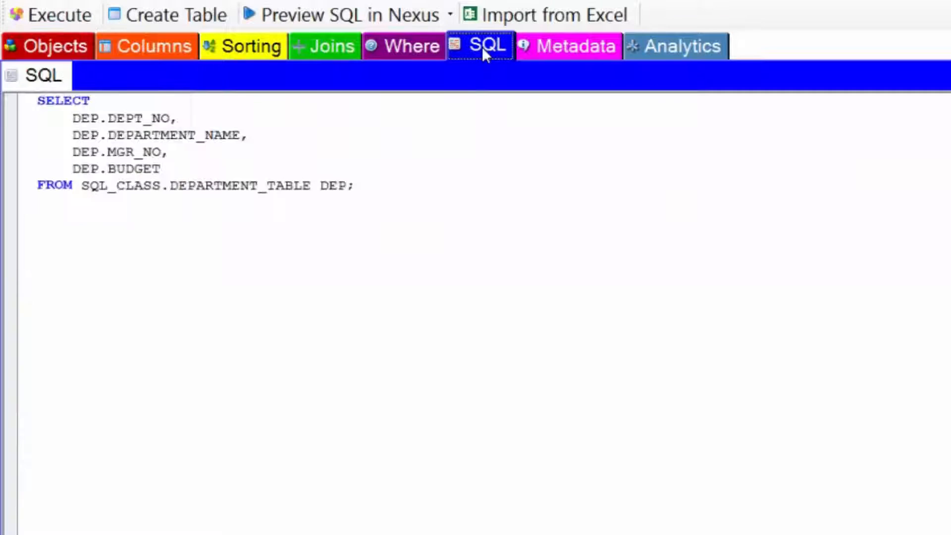
pyautogui.click(89, 15)
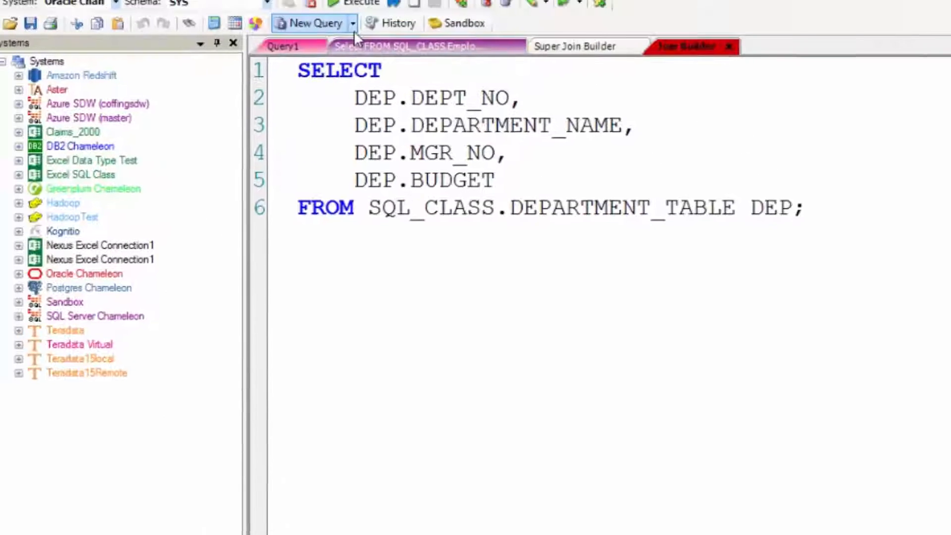
# Open a new query on the Teradata Virtual system with SQL_CLASS as the active database
pyautogui.click(353, 23)
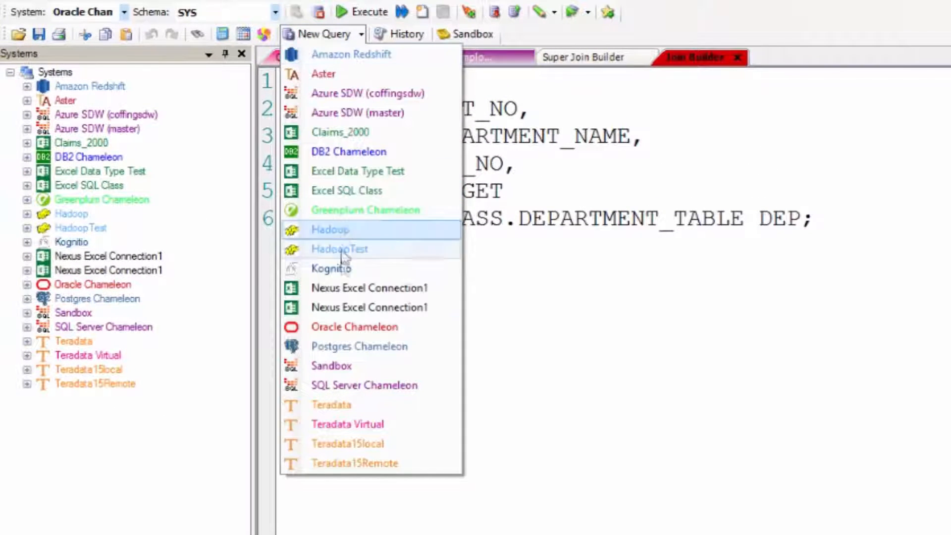
pyautogui.click(349, 425)
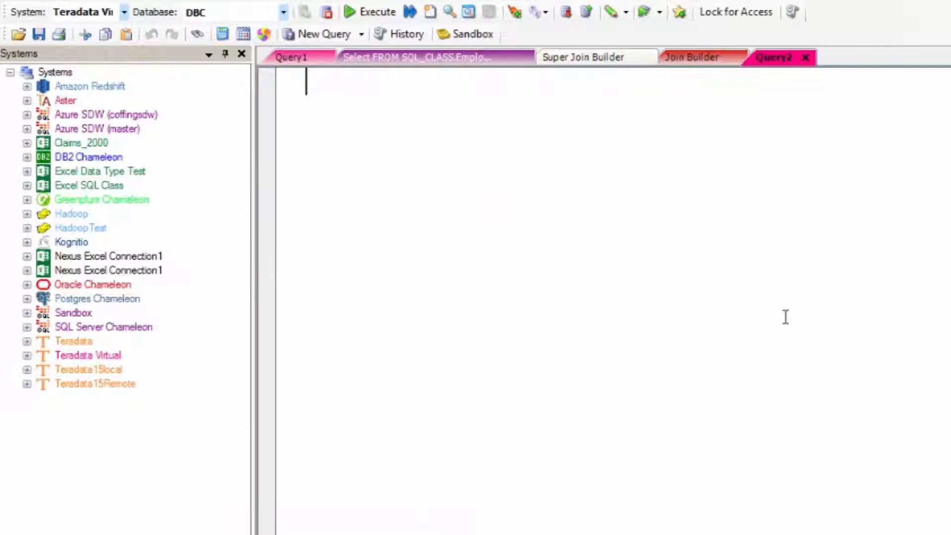
pyautogui.click(283, 12)
pyautogui.click(276, 33)
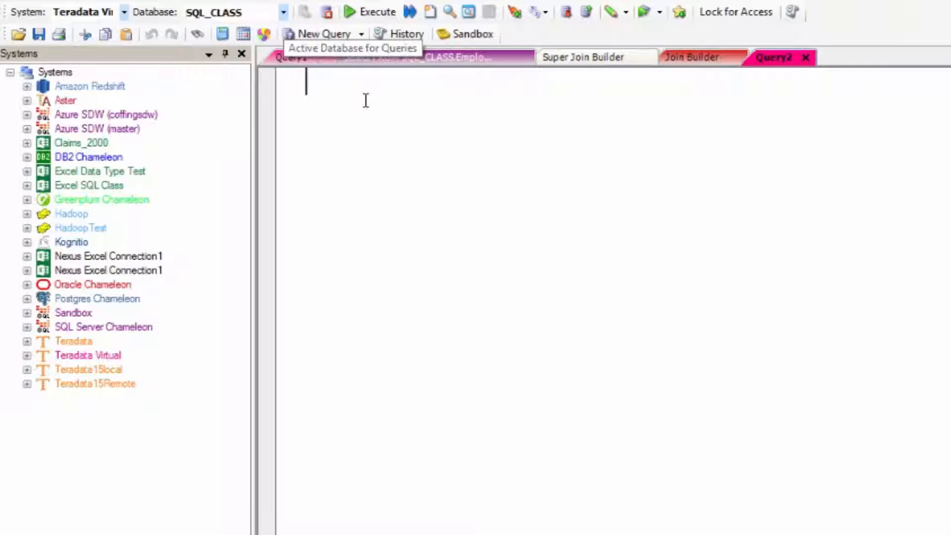
# Write the query SELECT * FROM Sales_Table and execute it
pyautogui.press('Tab')
pyautogui.write('SELECT *')
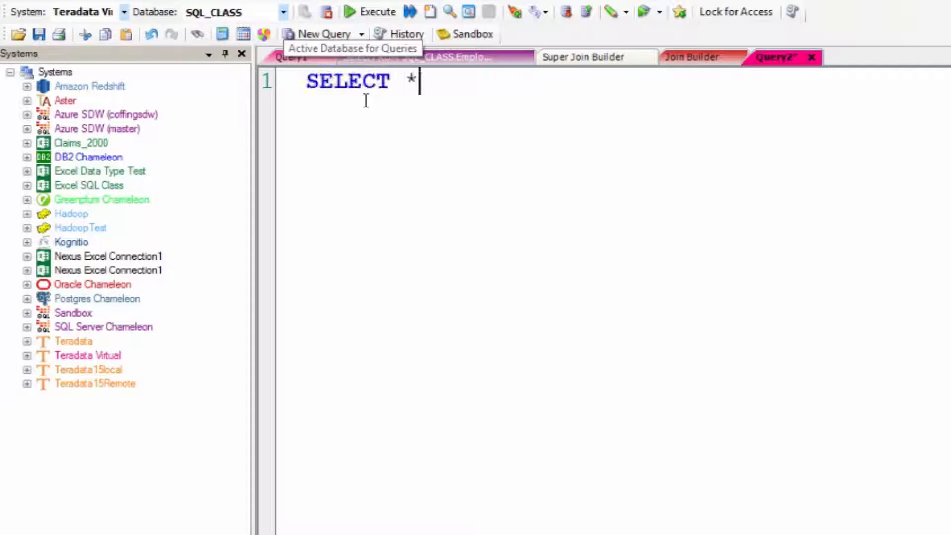
pyautogui.press('Return')
pyautogui.write('FROM ')
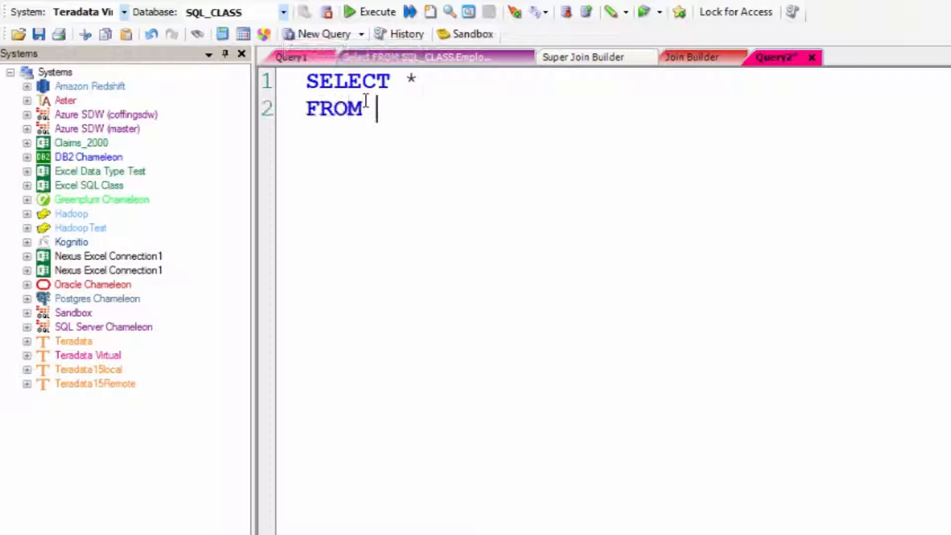
pyautogui.write('Sales_Table')
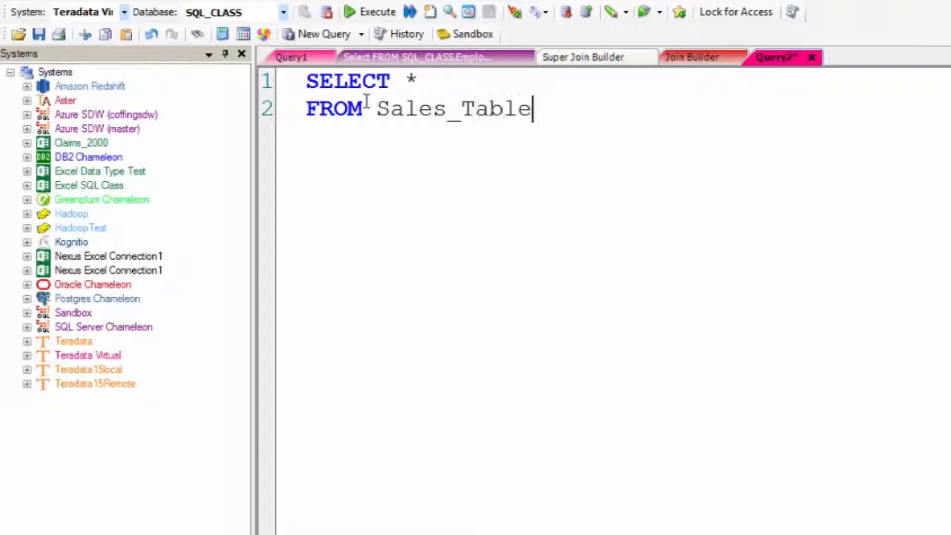
pyautogui.click(370, 11)
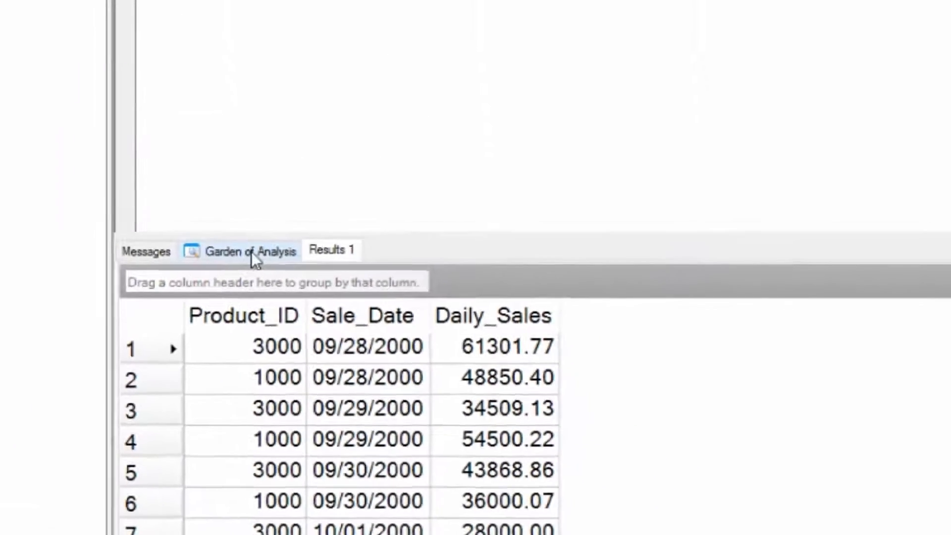
# Open the Garden of Analysis, look through the result sets, and make the Teradata Sales_Table result the active set
pyautogui.click(220, 48)
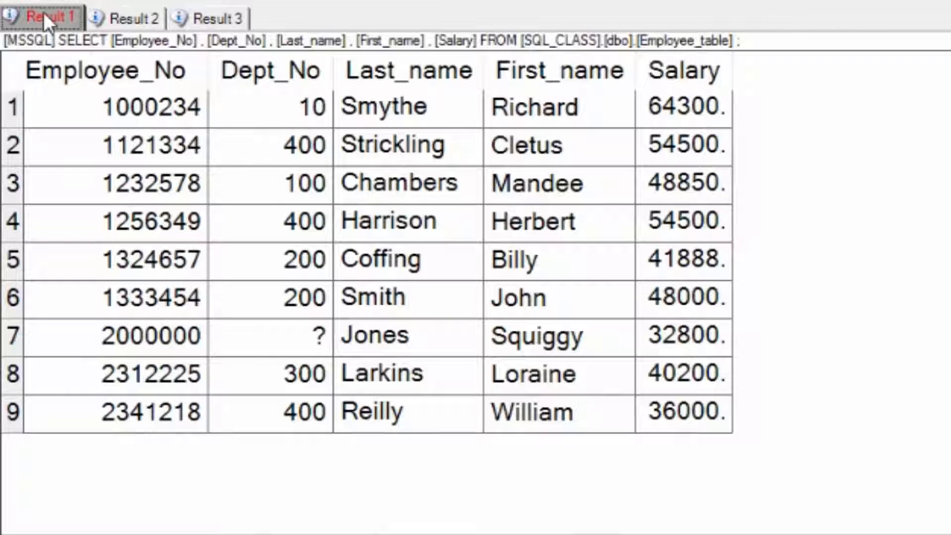
pyautogui.click(124, 18)
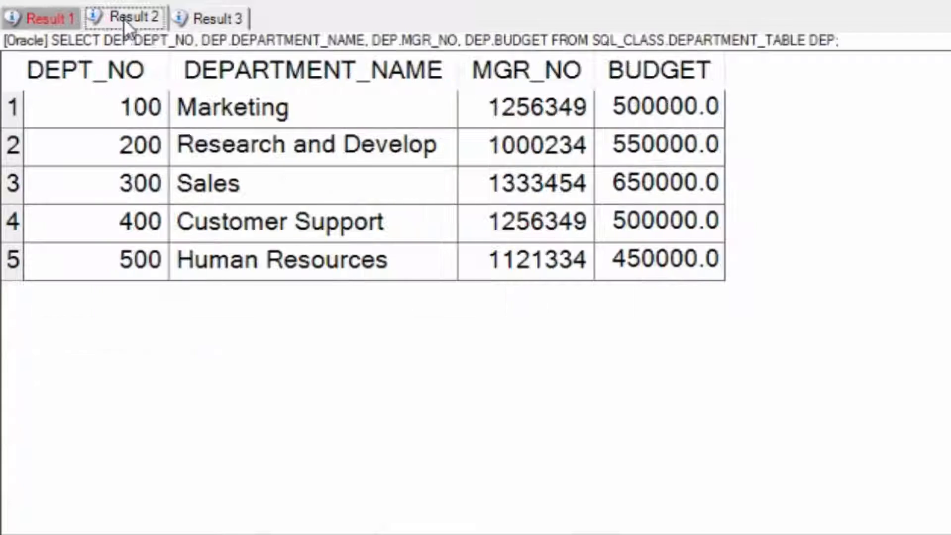
pyautogui.click(227, 22)
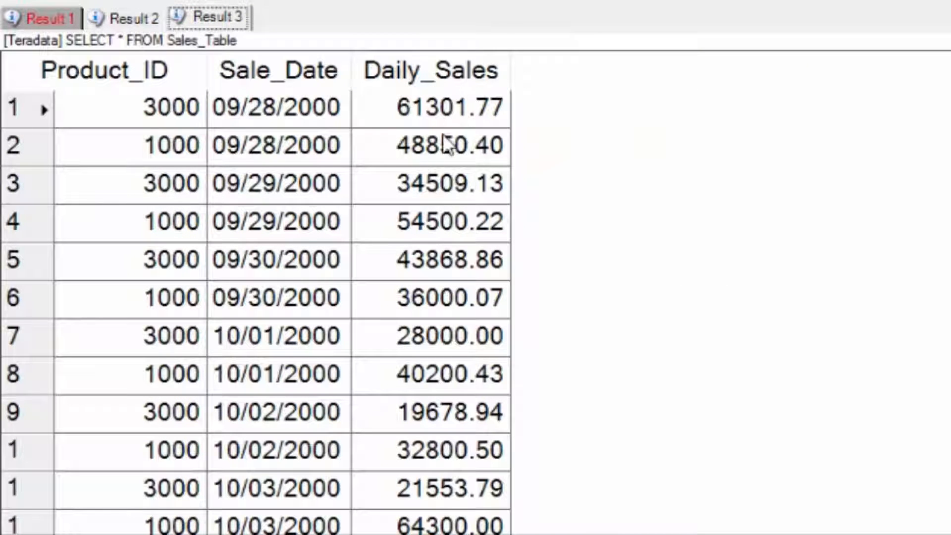
pyautogui.rightClick(208, 13)
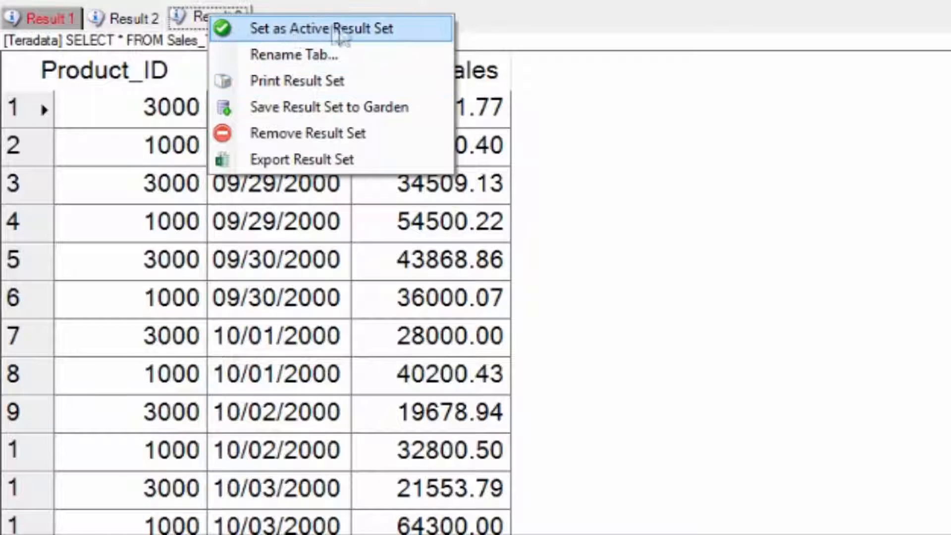
pyautogui.click(407, 29)
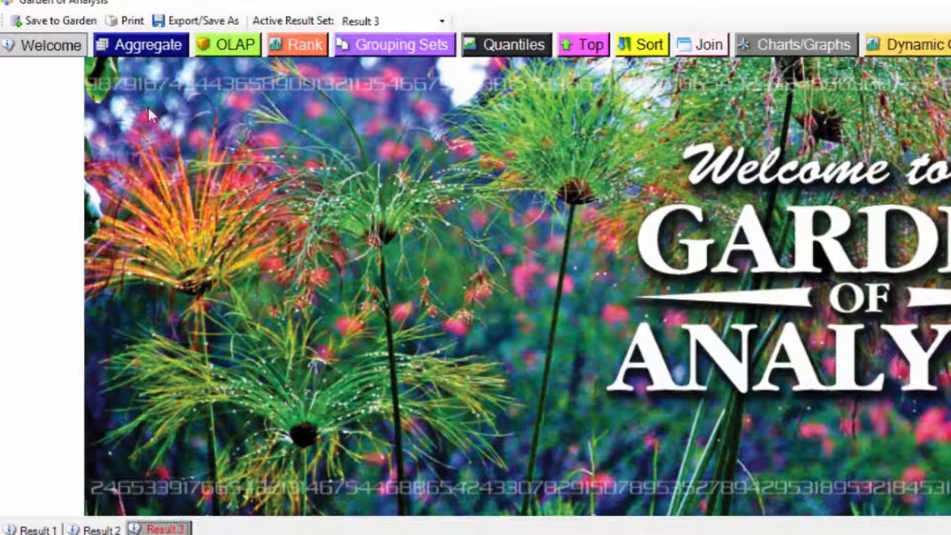
# Create an aggregate report on Daily_Sales grouped by Product_ID
pyautogui.click(146, 49)
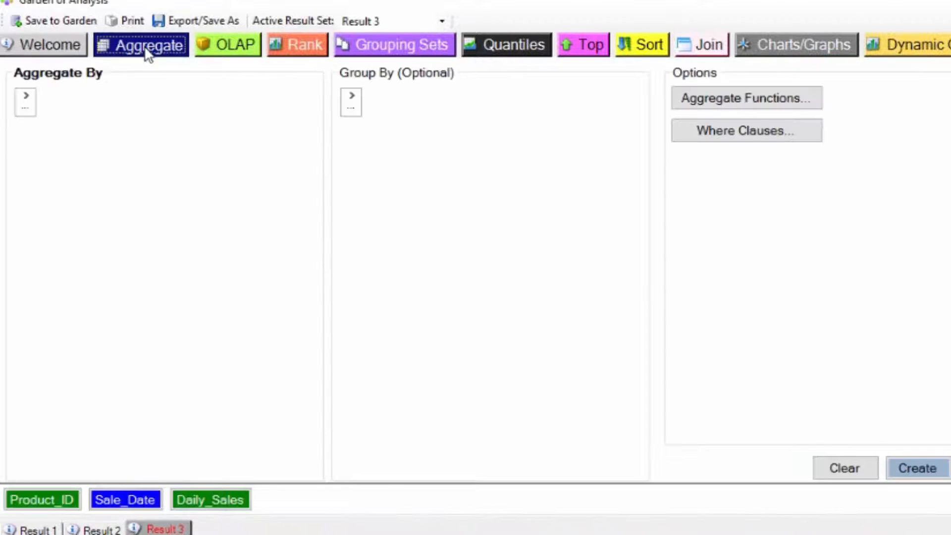
pyautogui.click(25, 97)
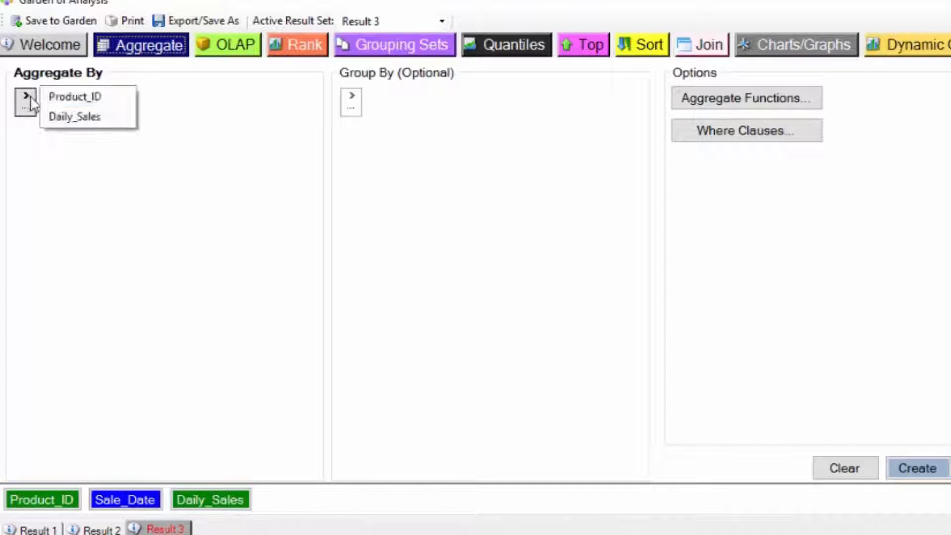
pyautogui.click(77, 118)
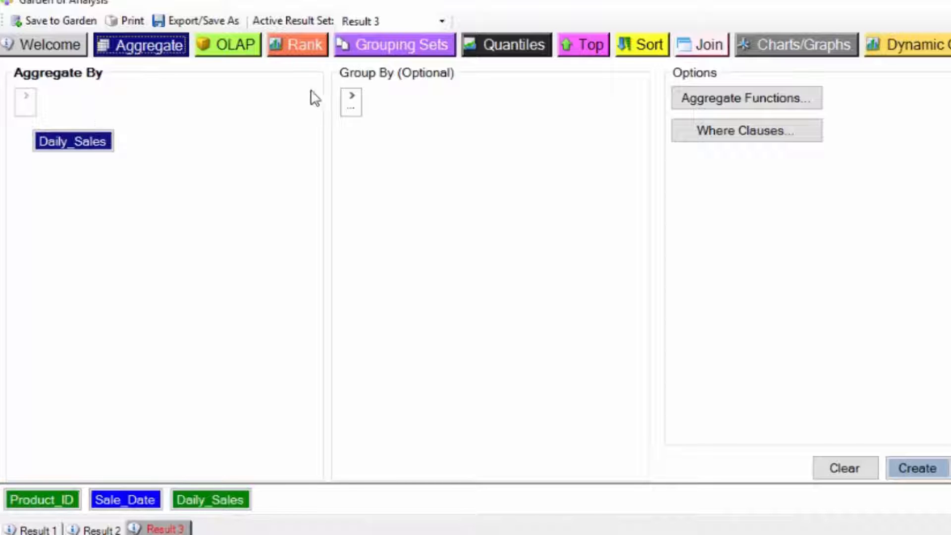
pyautogui.click(353, 102)
pyautogui.click(380, 96)
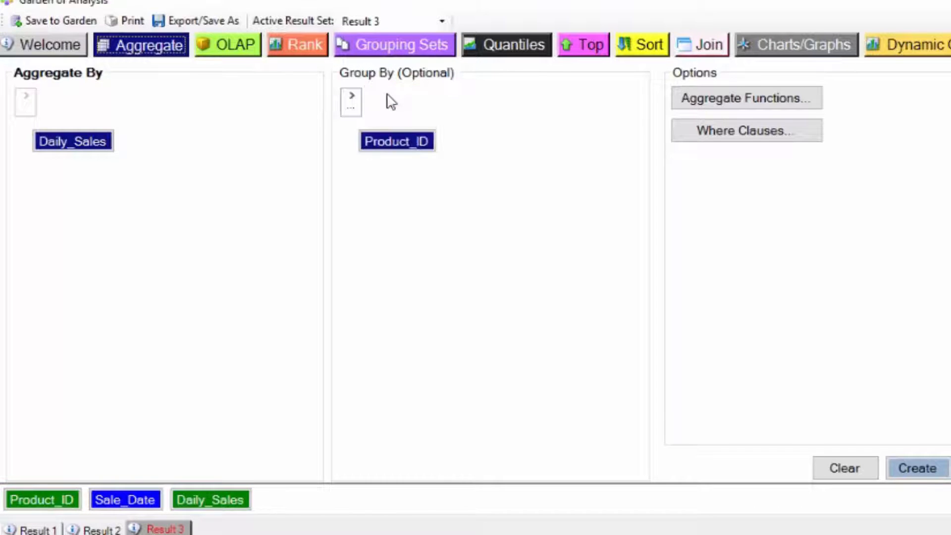
pyautogui.click(933, 470)
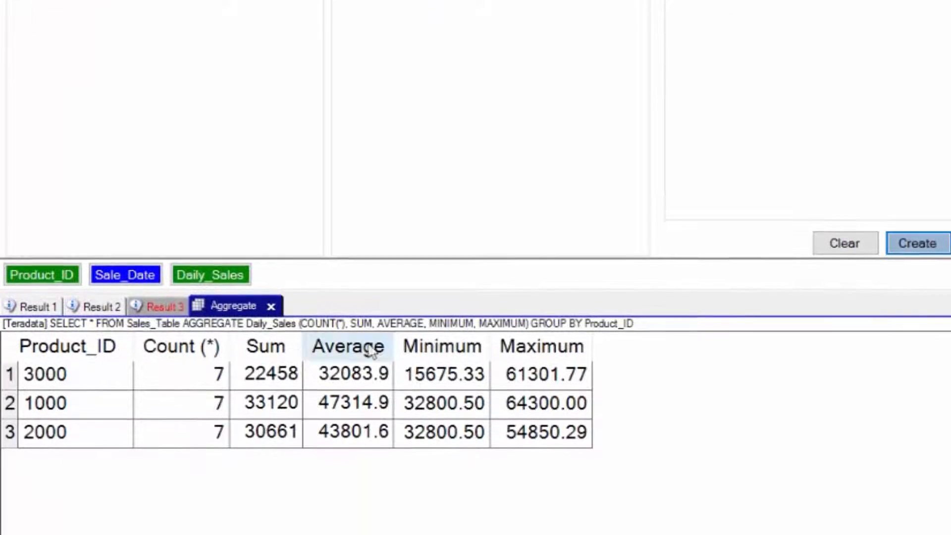
pyautogui.click(233, 278)
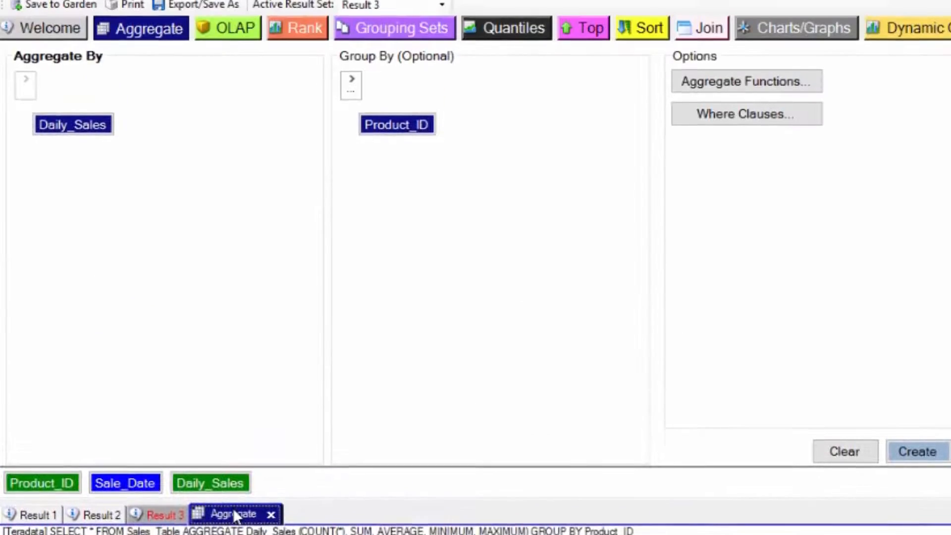
# Set up an OLAP analysis of Daily_Sales sorted ascending by Product_ID and Sale_Date, partitioned by Product_ID
pyautogui.click(236, 50)
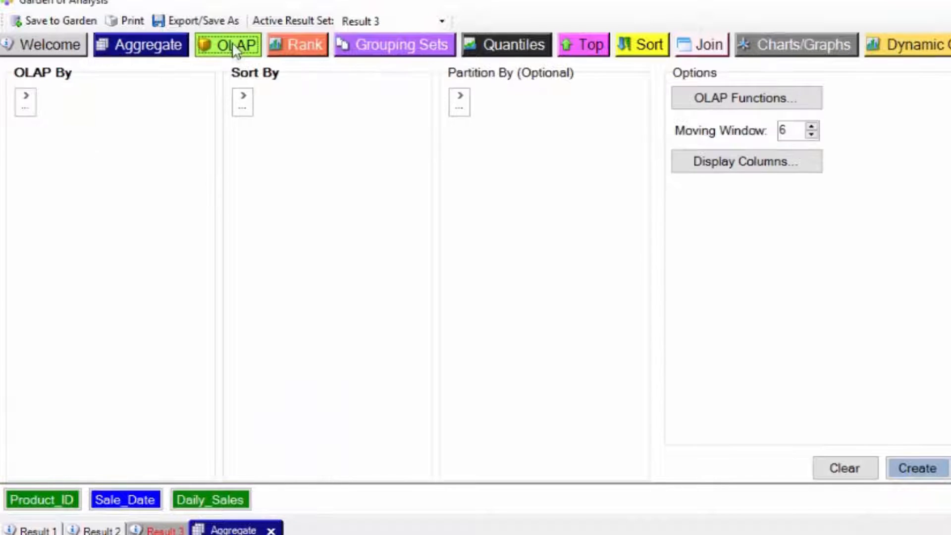
pyautogui.click(29, 93)
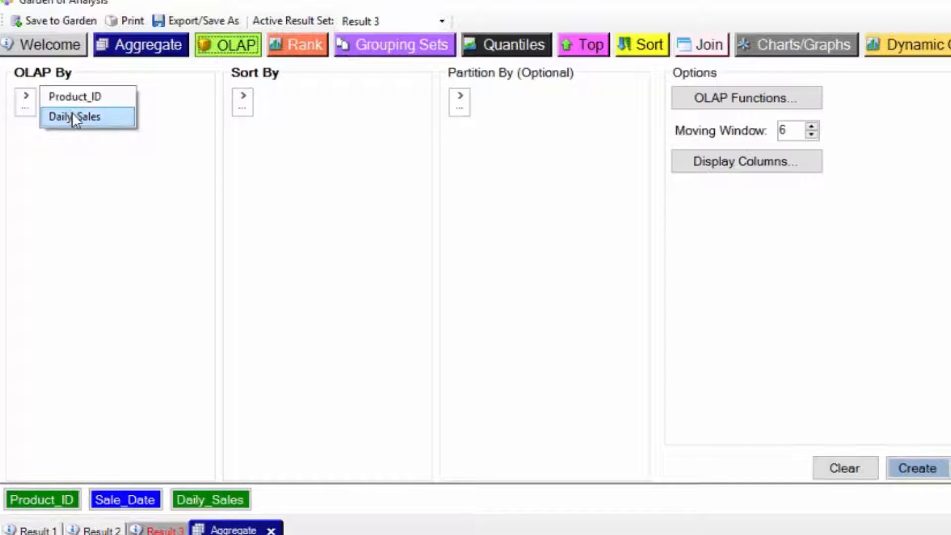
pyautogui.click(72, 117)
pyautogui.click(243, 99)
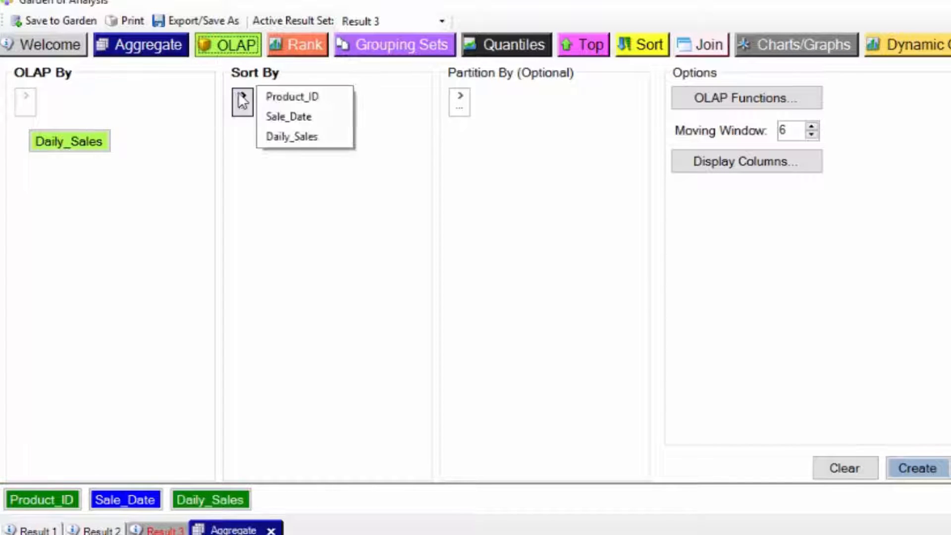
pyautogui.click(272, 98)
pyautogui.click(242, 97)
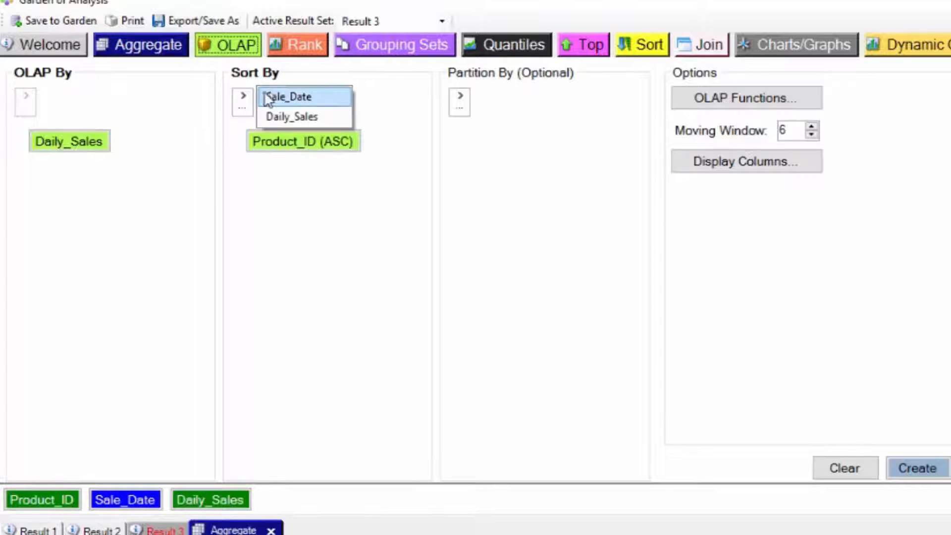
pyautogui.click(268, 97)
pyautogui.click(463, 96)
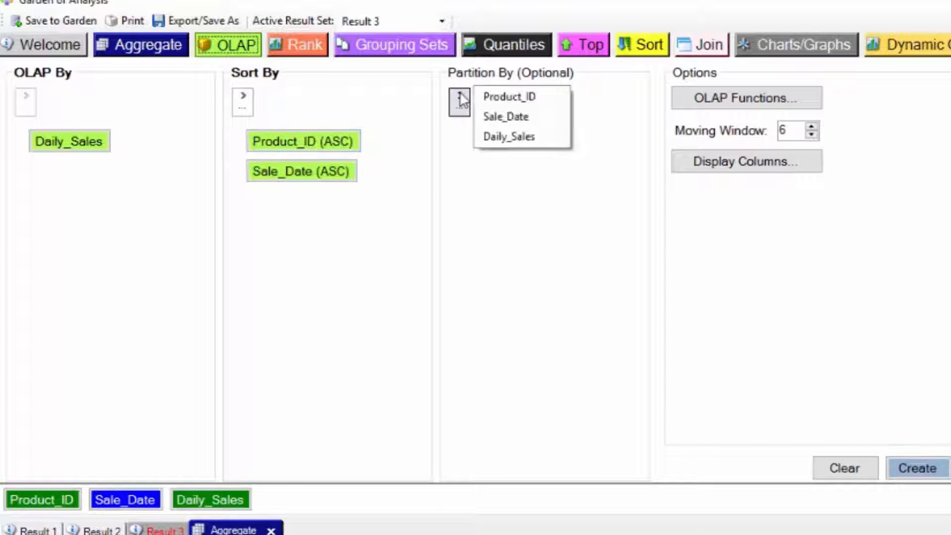
pyautogui.click(490, 97)
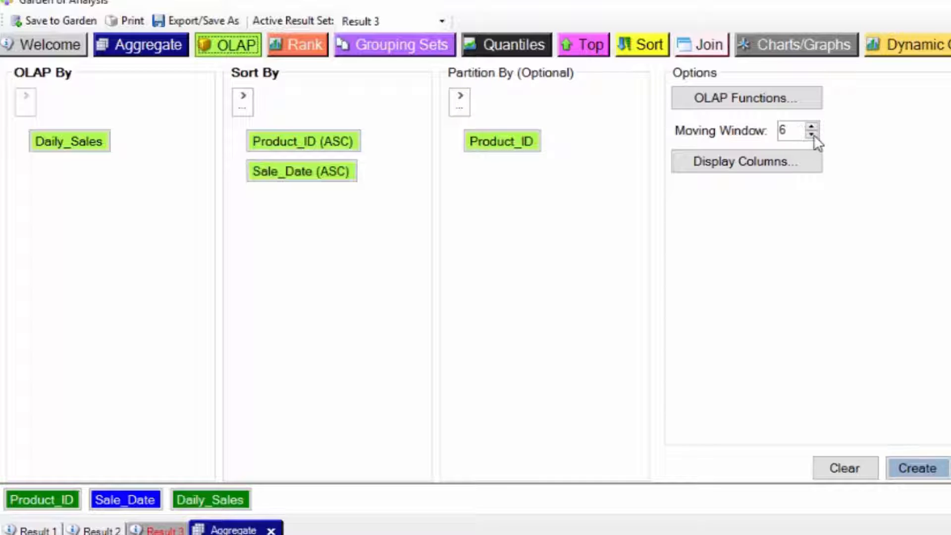
# Set the OLAP moving window to 3, accept all OLAP functions, and create the report to examine its columns
pyautogui.click(813, 134)
pyautogui.click(813, 134)
pyautogui.click(812, 134)
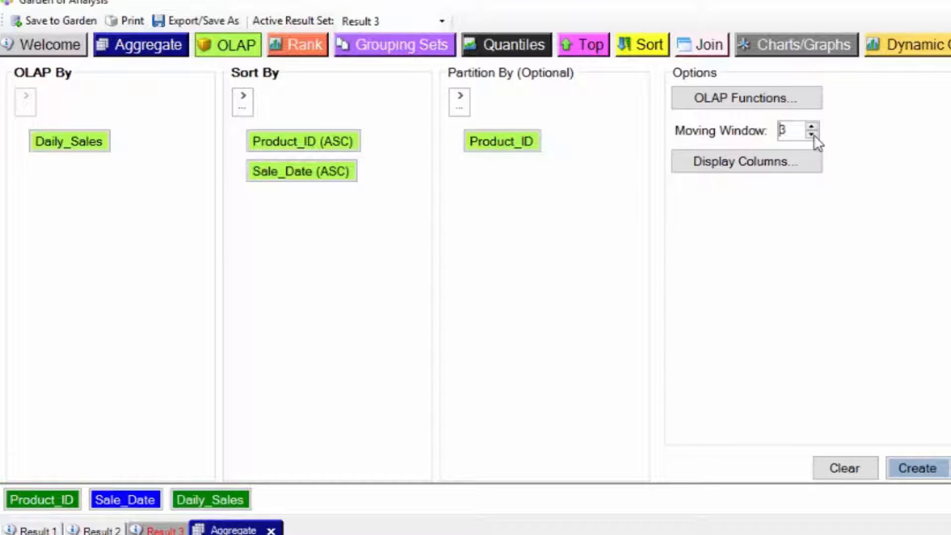
pyautogui.click(780, 98)
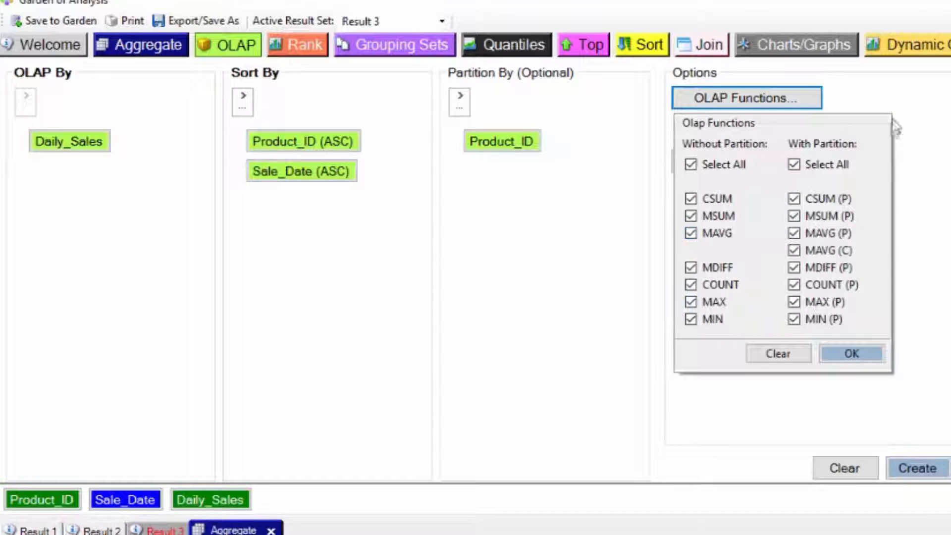
pyautogui.click(861, 353)
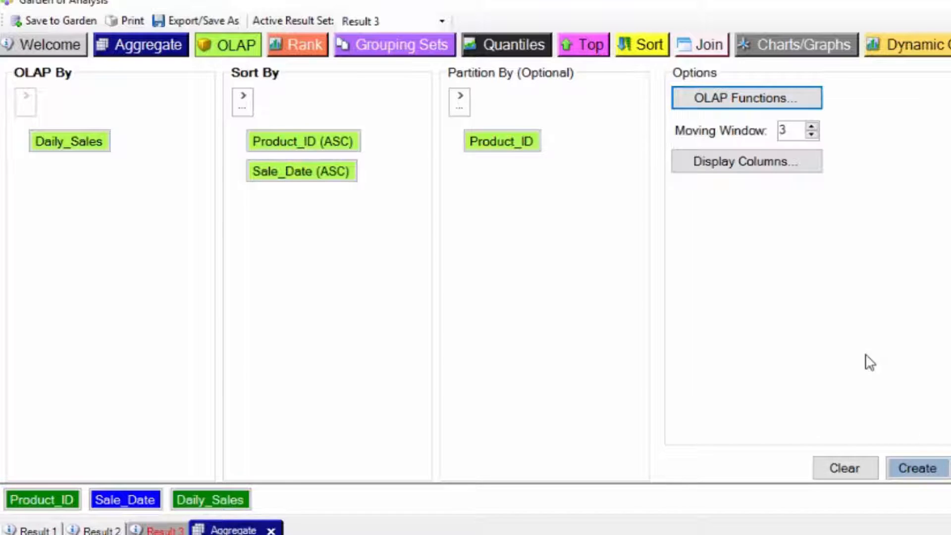
pyautogui.click(924, 470)
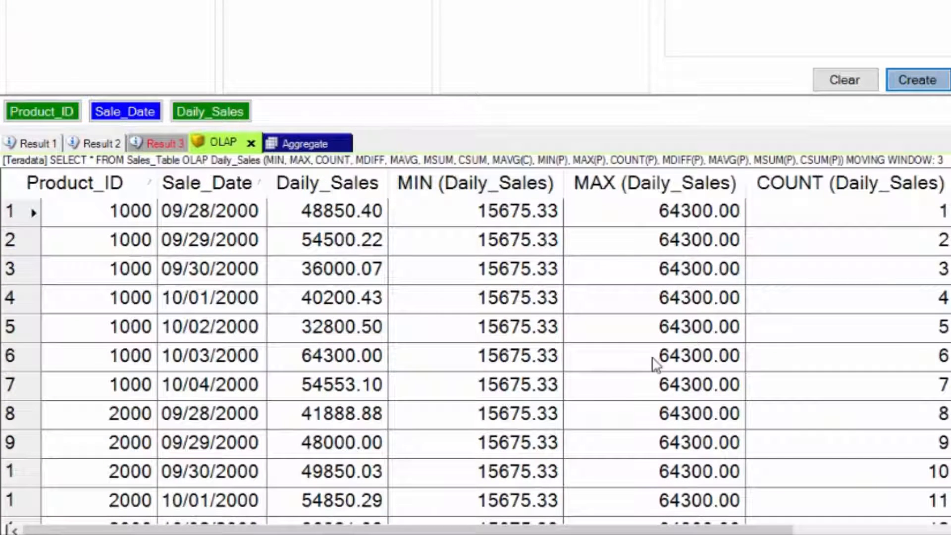
pyautogui.moveTo(5, 528); pyautogui.dragTo(950, 530)
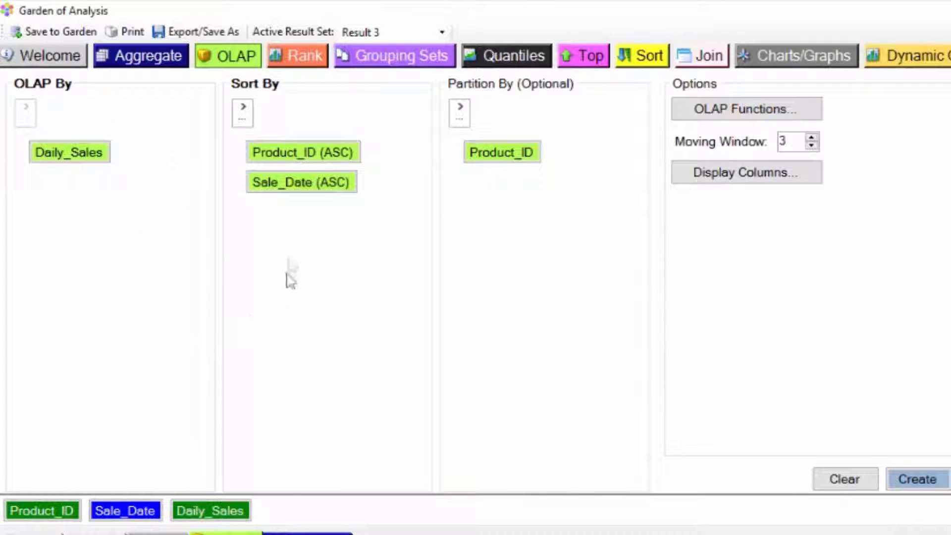
# Set up a Rank analysis ranked by Daily_Sales in descending order
pyautogui.click(288, 51)
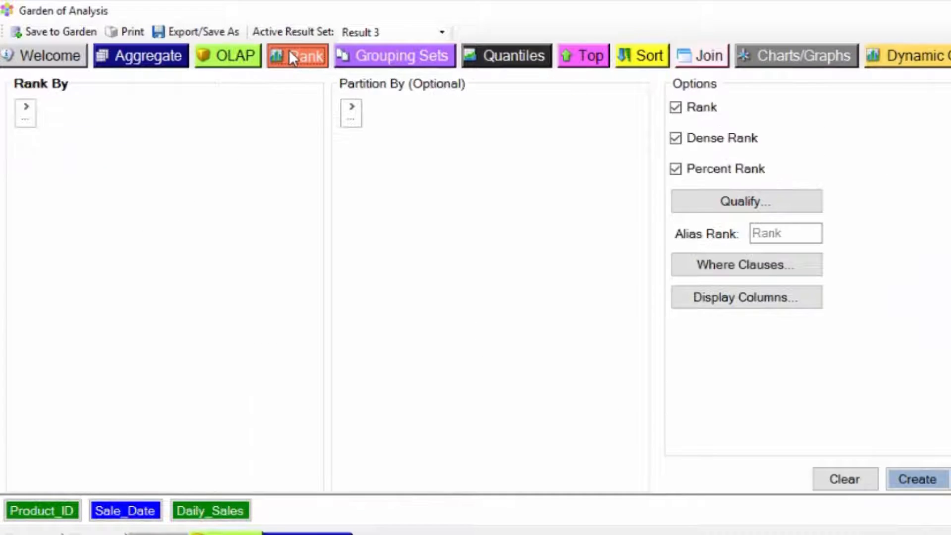
pyautogui.click(24, 103)
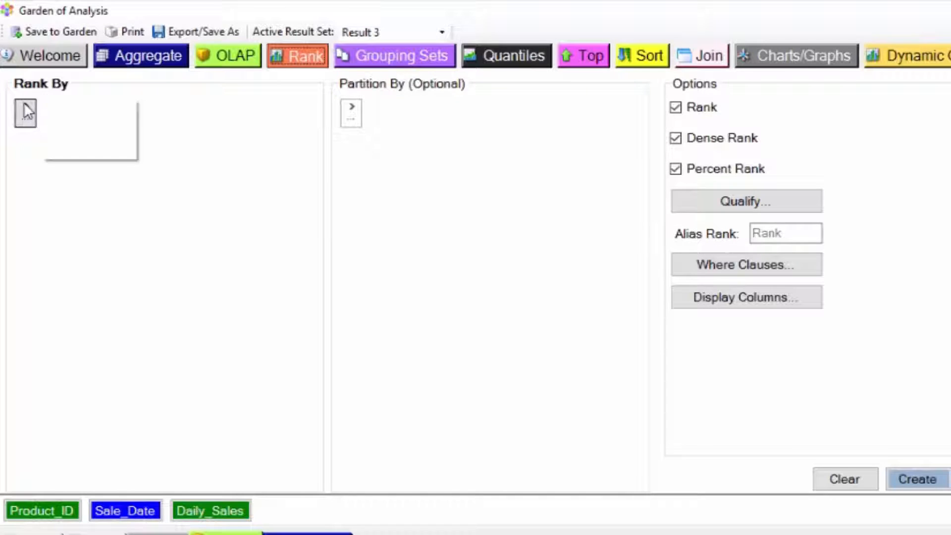
pyautogui.click(94, 149)
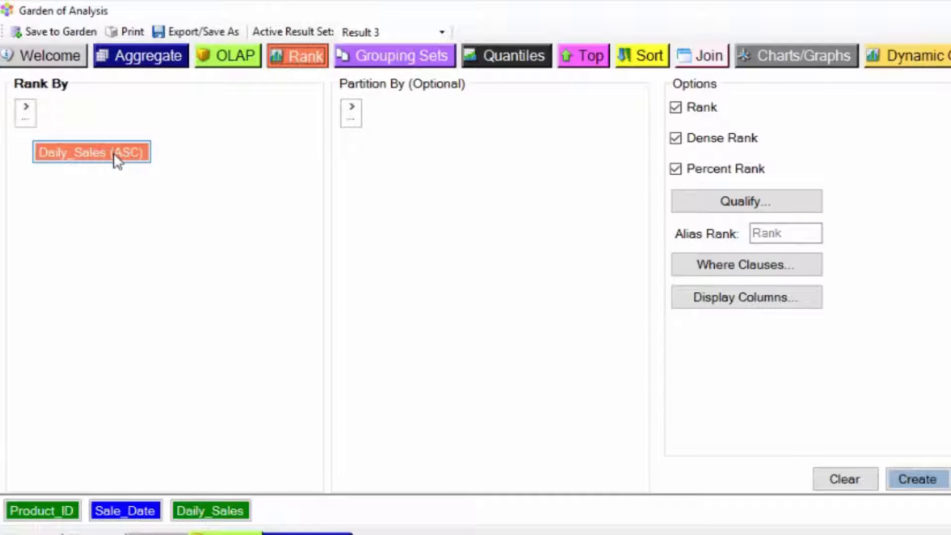
pyautogui.click(116, 158)
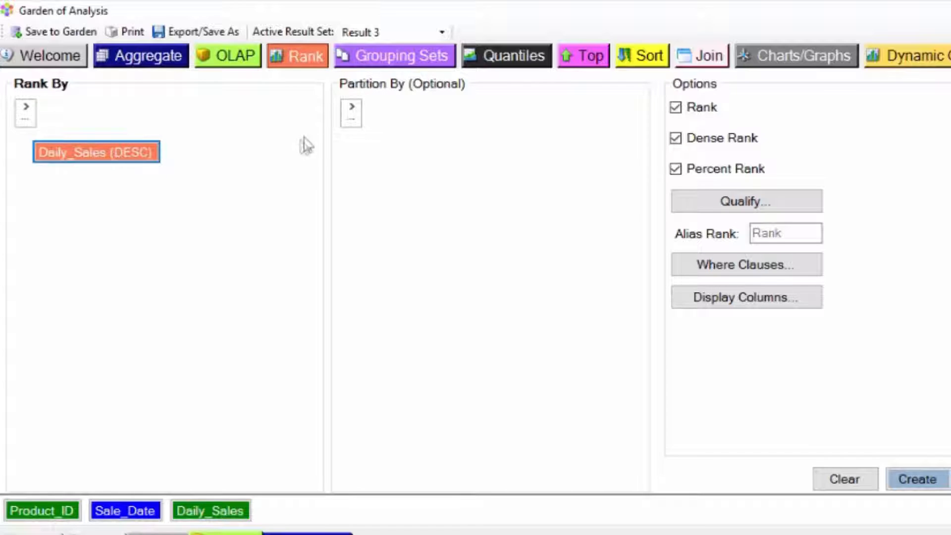
# Partition the ranking by Product_ID and create the Rank, Dense Rank and Percent Rank reports
pyautogui.click(352, 105)
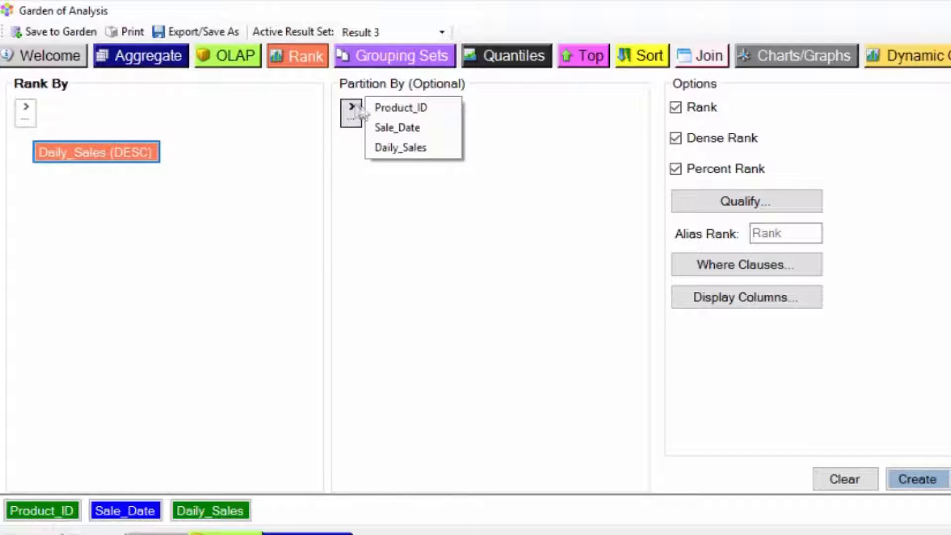
pyautogui.click(387, 109)
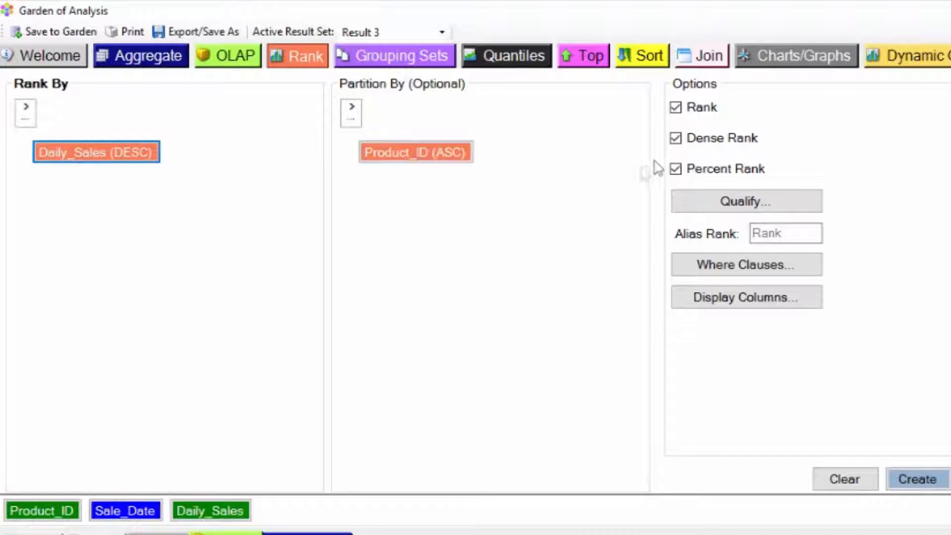
pyautogui.click(678, 108)
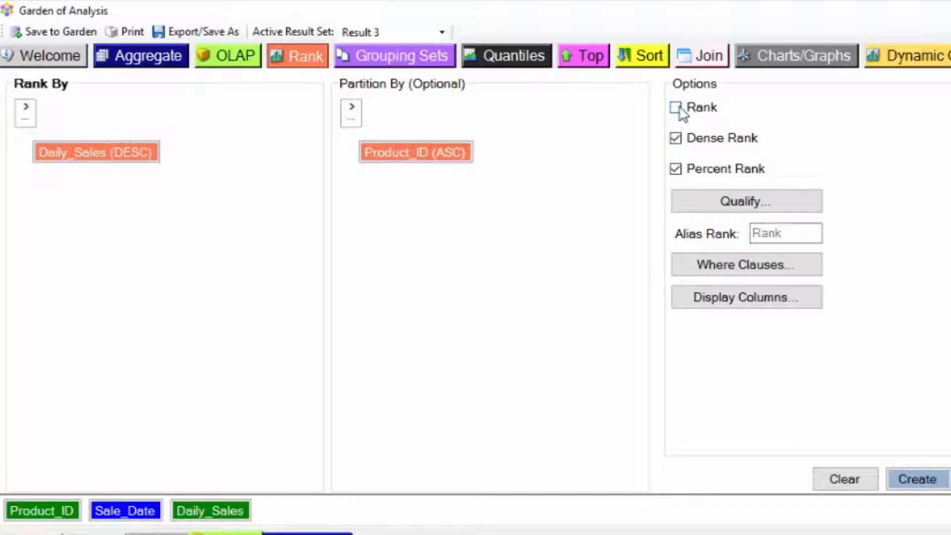
pyautogui.click(675, 139)
pyautogui.click(918, 479)
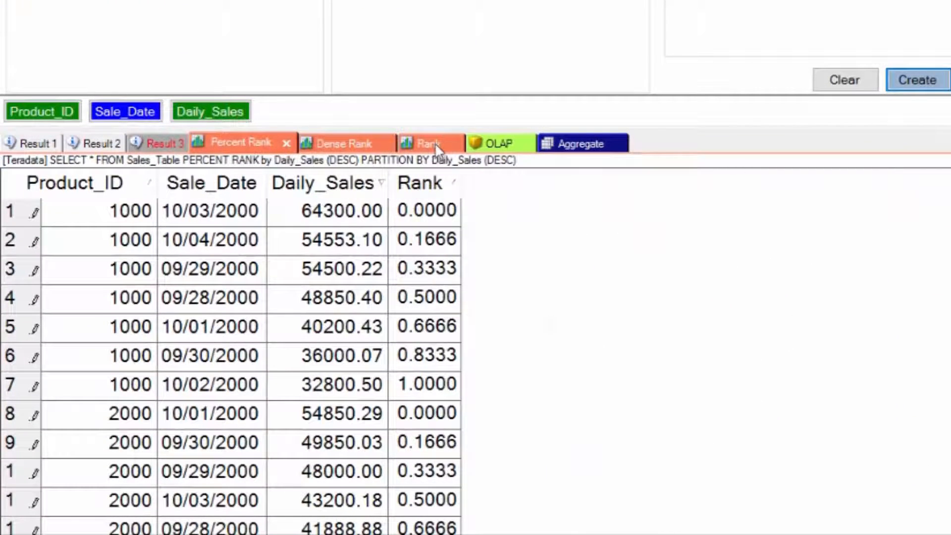
# Examine the Rank, Dense Rank and Percent Rank reports, checking where the ranking restarts for Product_ID 2000
pyautogui.click(437, 144)
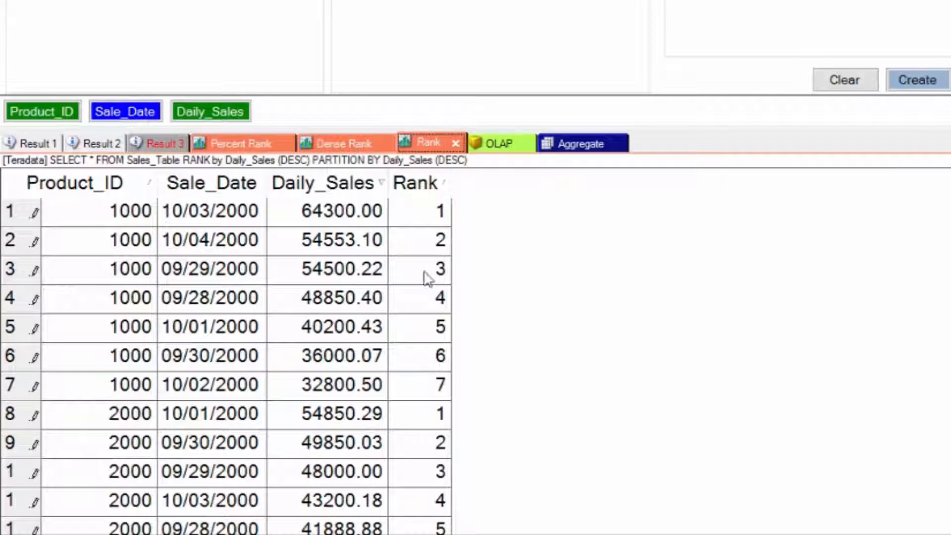
pyautogui.click(16, 417)
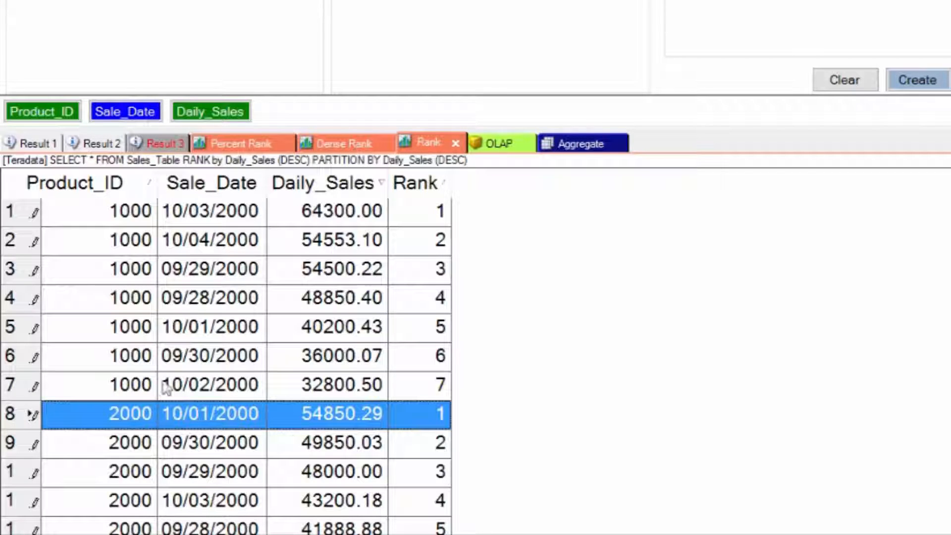
pyautogui.click(369, 143)
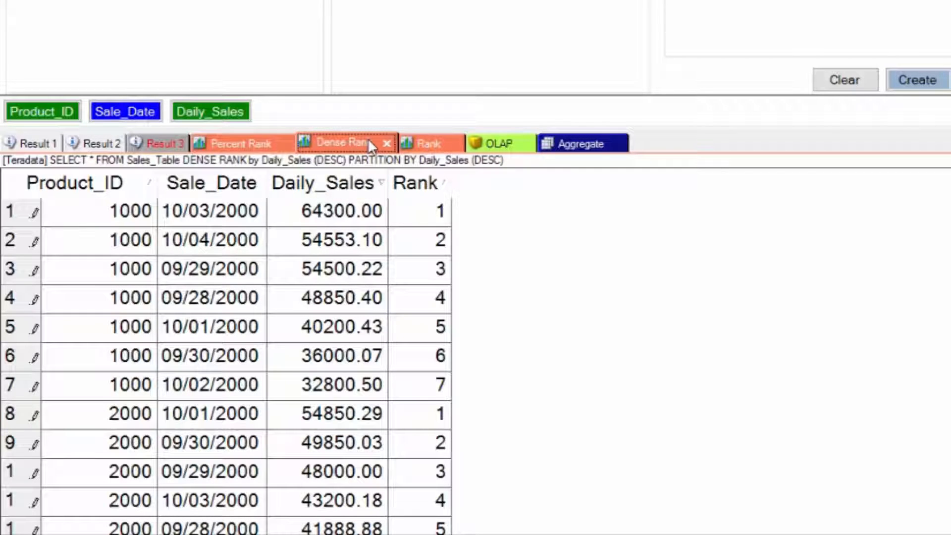
pyautogui.click(18, 422)
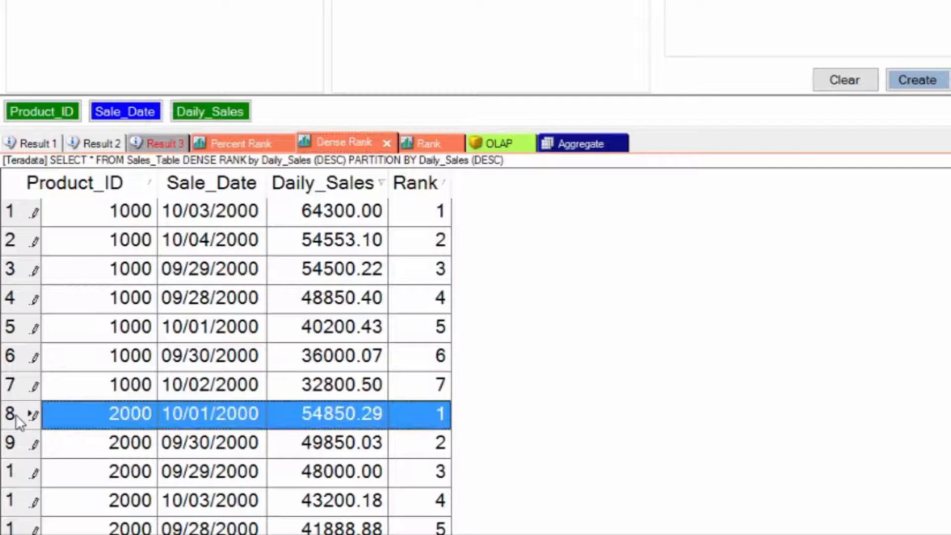
pyautogui.click(240, 143)
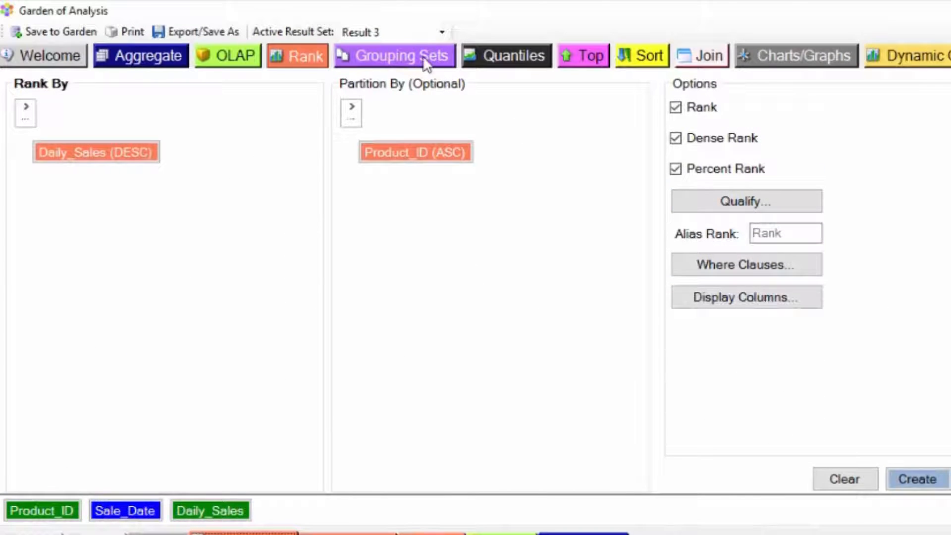
# Set up a Grouping Sets analysis with Product_ID as product, Sale_Date as date column and Daily_Sales as the sum
pyautogui.click(425, 63)
pyautogui.click(25, 110)
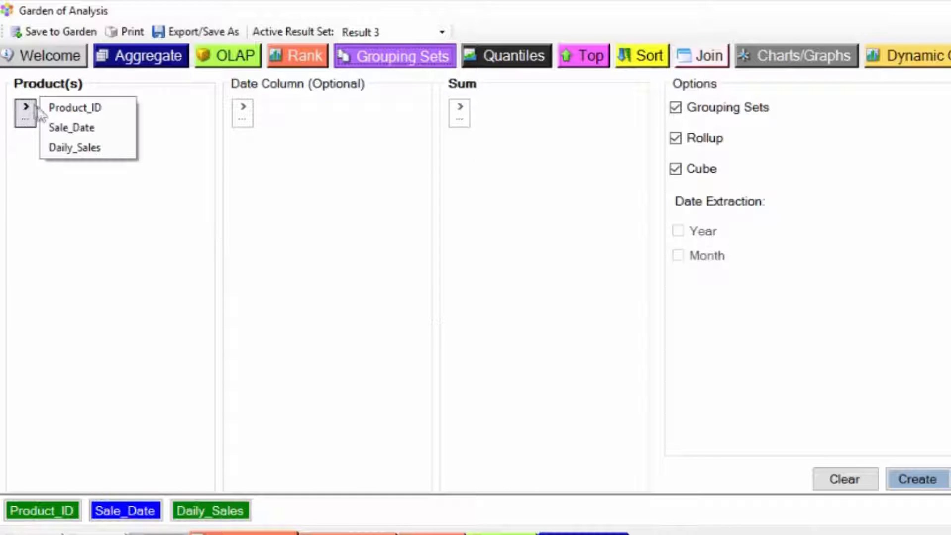
pyautogui.click(83, 108)
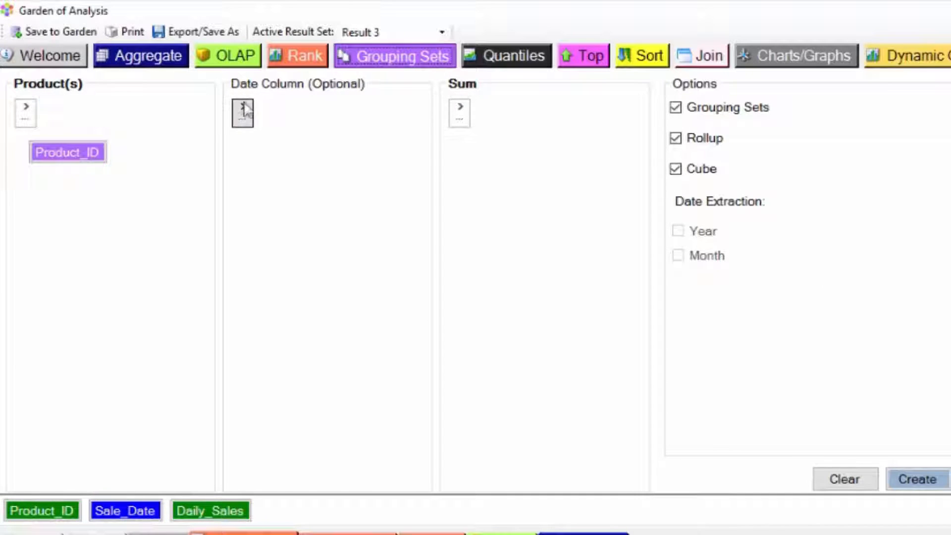
pyautogui.click(243, 110)
pyautogui.click(289, 108)
pyautogui.click(460, 109)
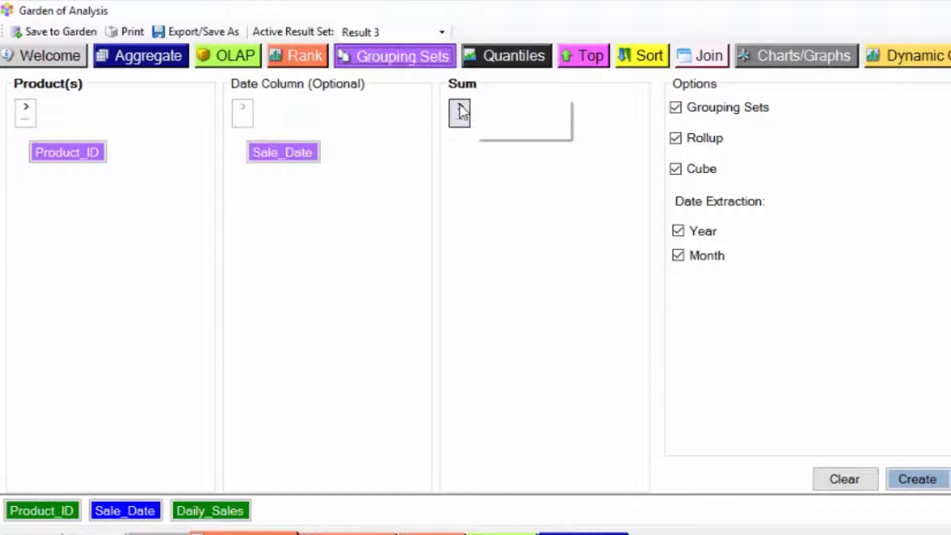
pyautogui.click(509, 128)
# Create the Grouping Sets, Rollup and Cube reports with year and month date extraction
pyautogui.click(676, 107)
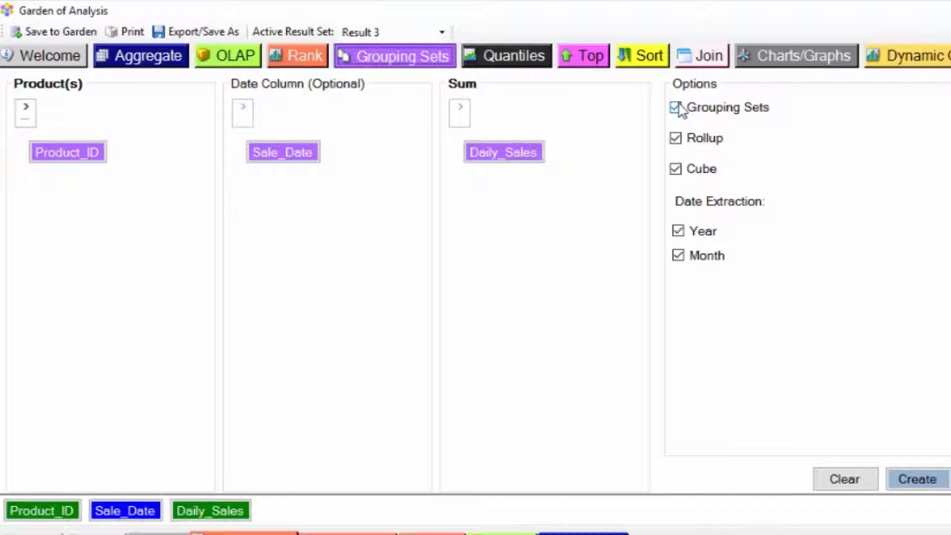
pyautogui.click(677, 108)
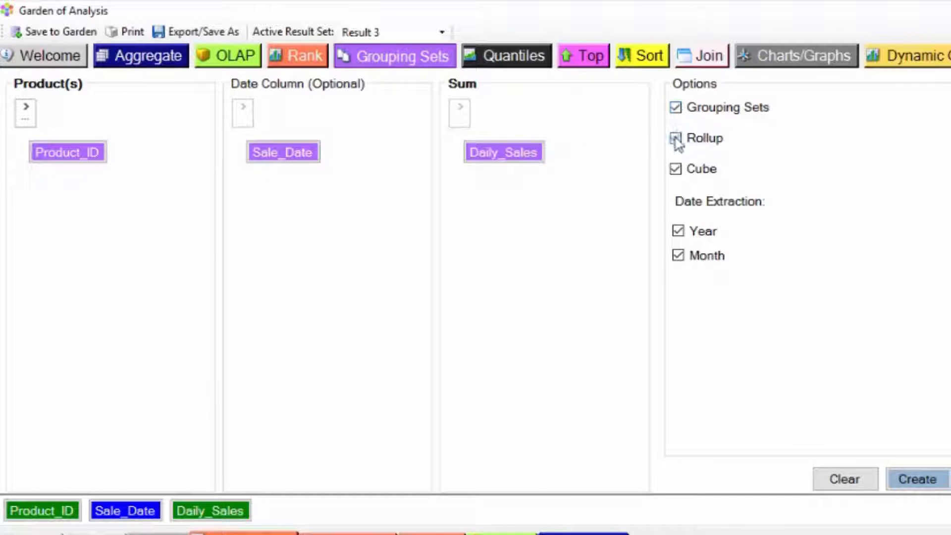
pyautogui.click(676, 139)
pyautogui.click(676, 169)
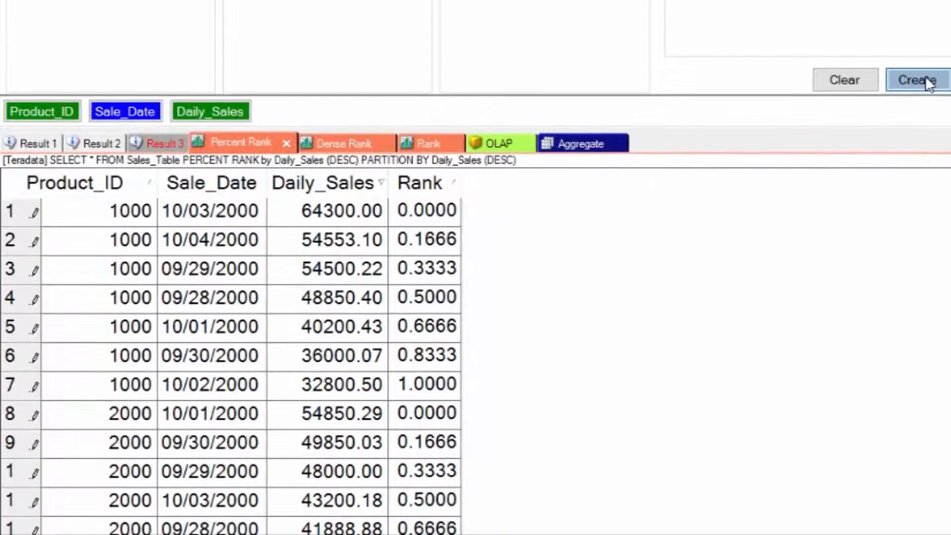
pyautogui.click(922, 478)
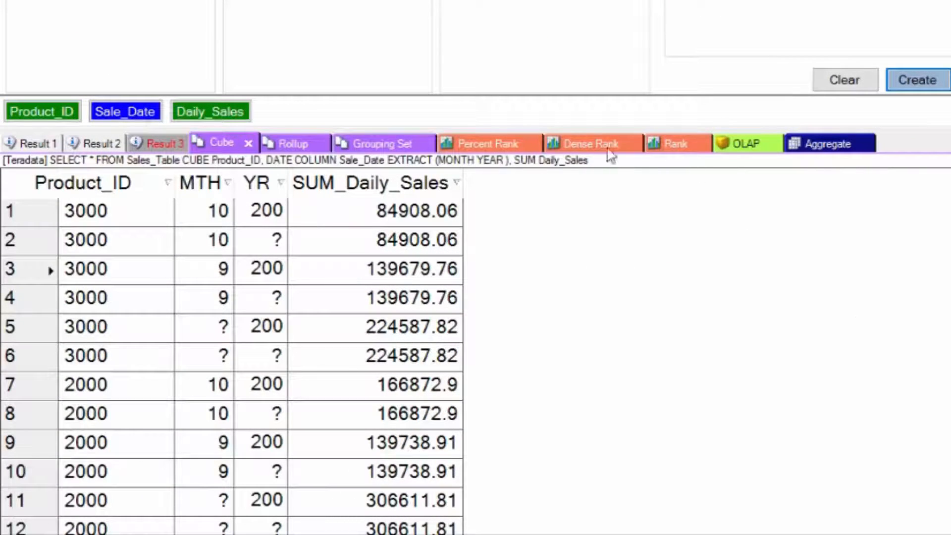
# Examine the Grouping Set, Rollup and Cube reports
pyautogui.click(367, 142)
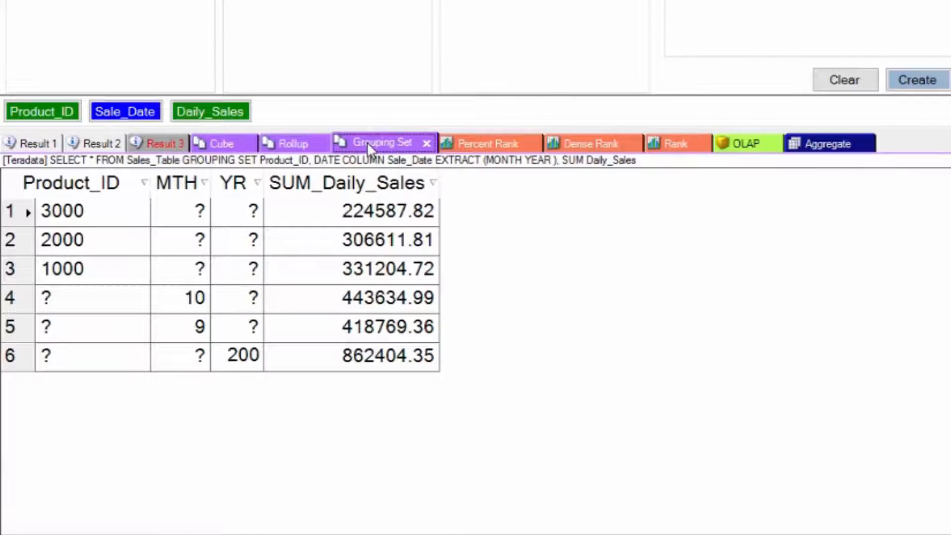
pyautogui.click(301, 140)
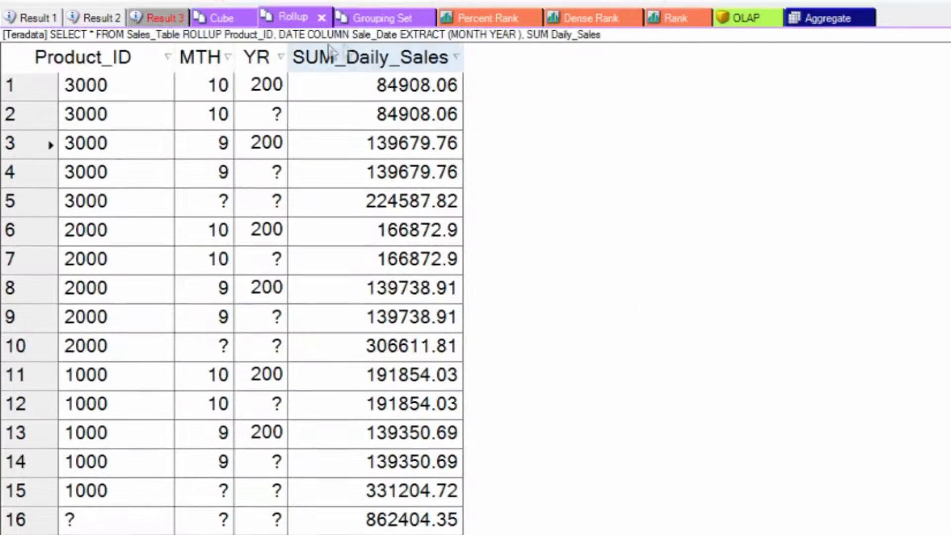
pyautogui.click(221, 19)
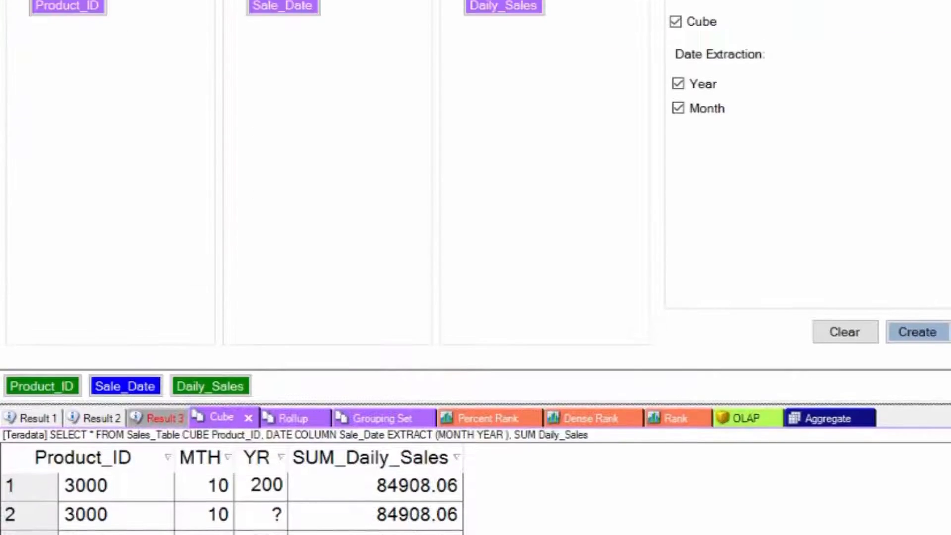
# Review Result 1 and Result 2, and set up a join with Result 1 as left table and Result 2 as right table
pyautogui.click(704, 39)
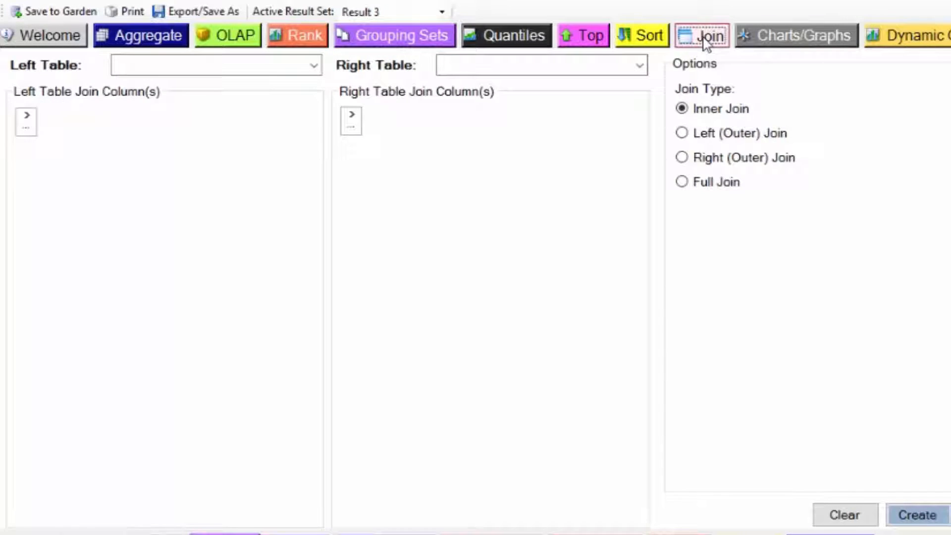
pyautogui.click(28, 165)
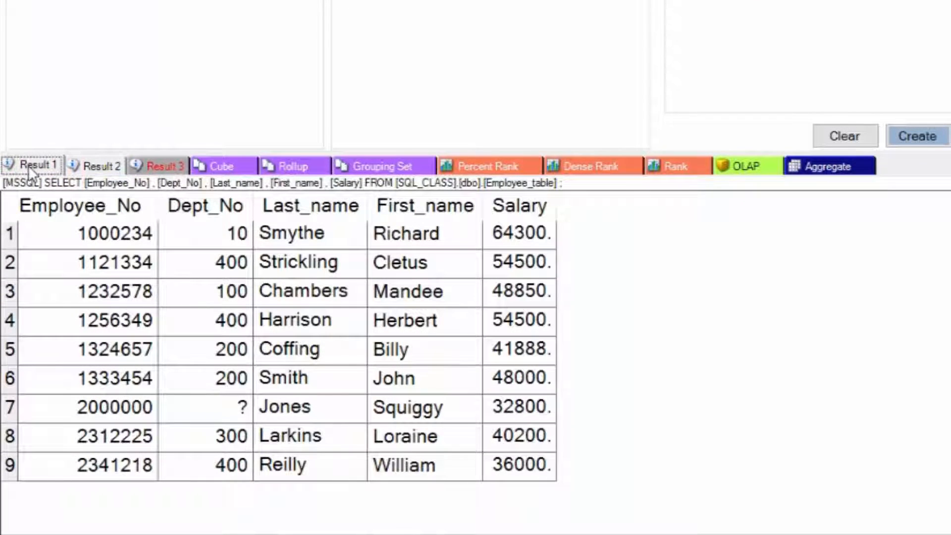
pyautogui.click(100, 165)
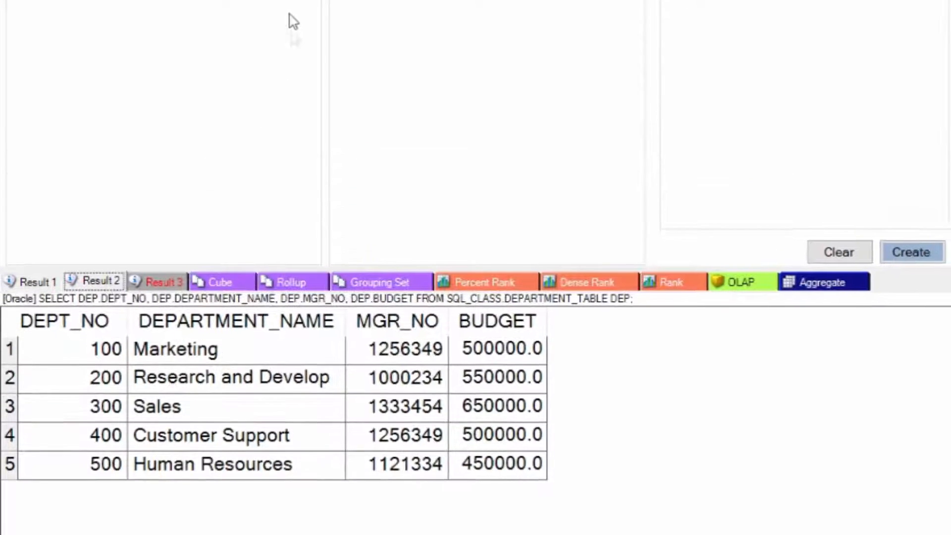
pyautogui.click(308, 84)
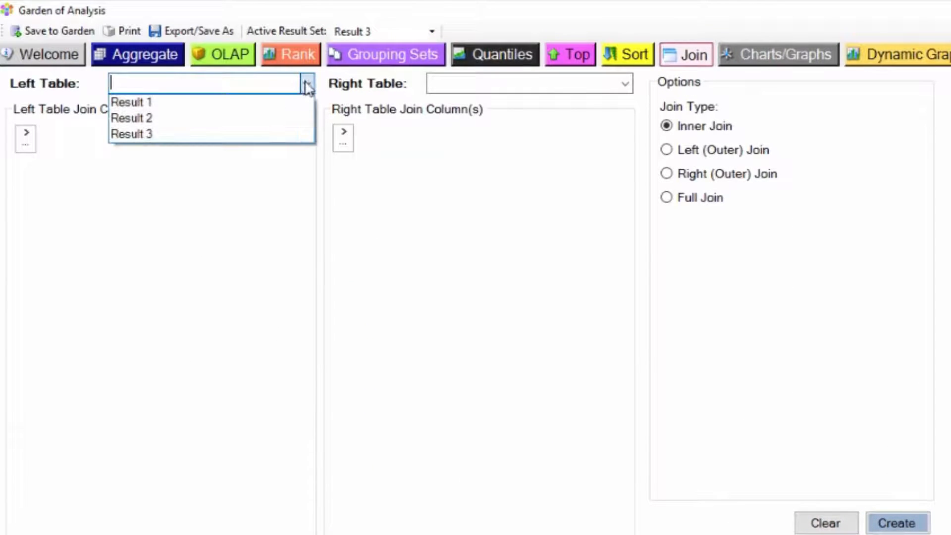
pyautogui.click(291, 102)
pyautogui.click(625, 84)
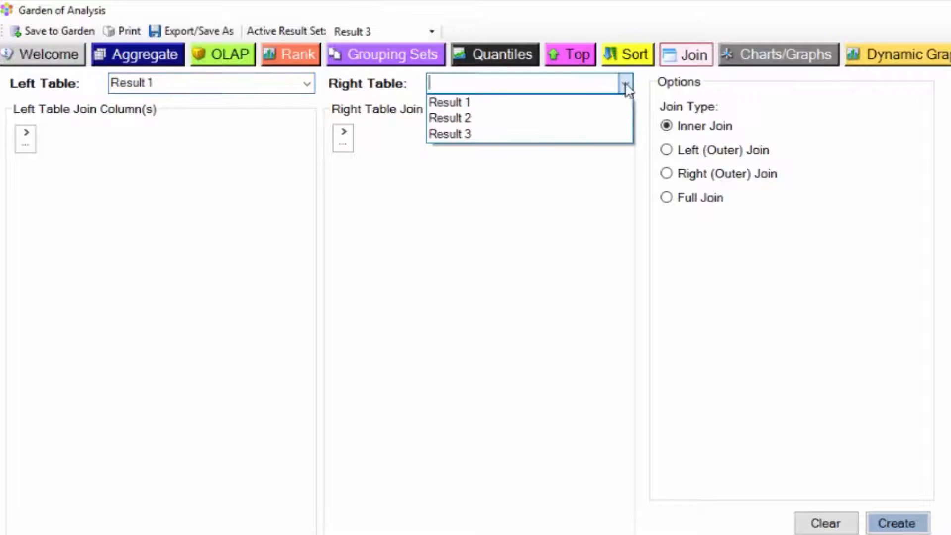
pyautogui.click(589, 117)
# Join the two tables on Dept_No and DEPT_NO and create the Inner Join report
pyautogui.click(25, 138)
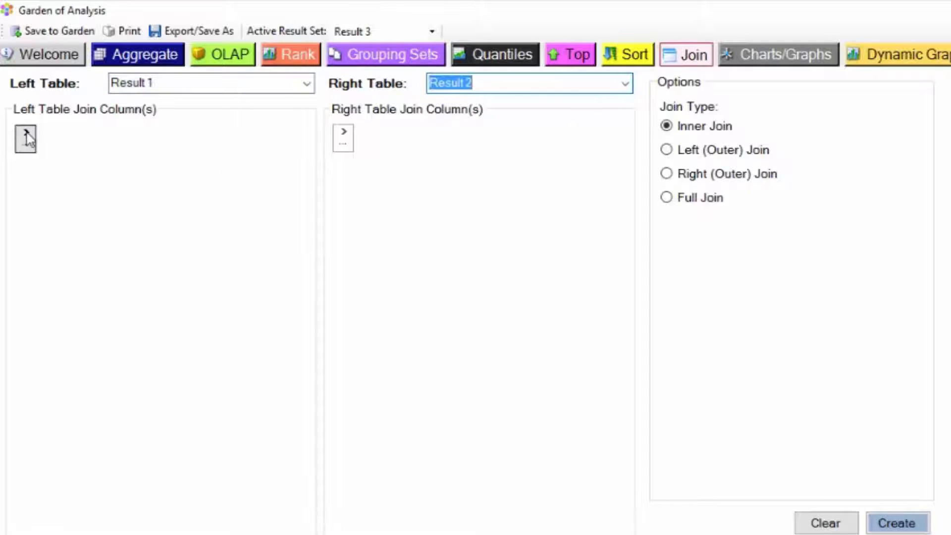
pyautogui.click(57, 150)
pyautogui.click(342, 134)
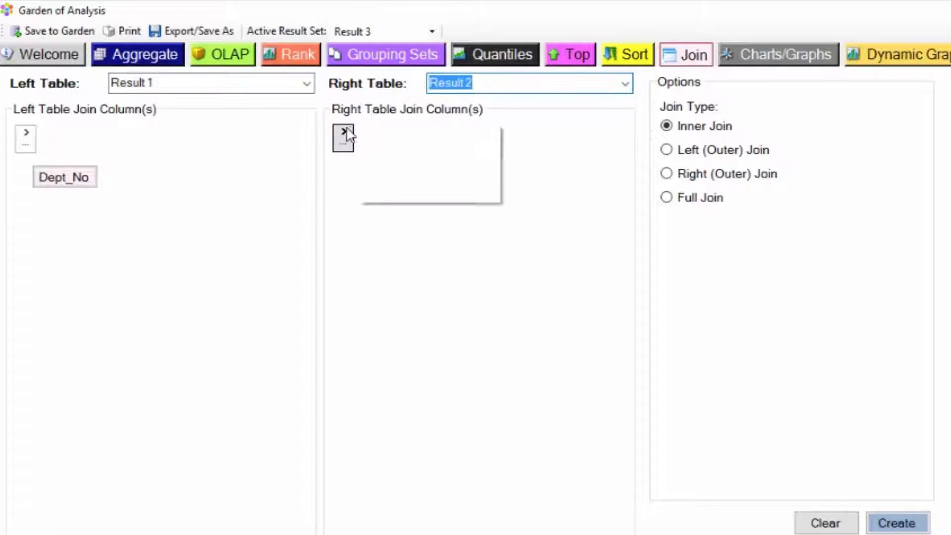
pyautogui.click(388, 132)
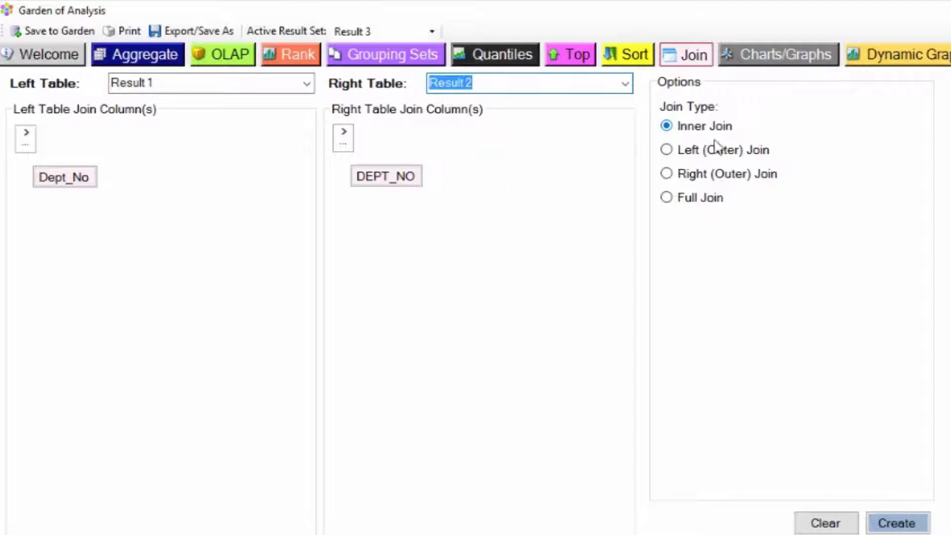
pyautogui.click(898, 524)
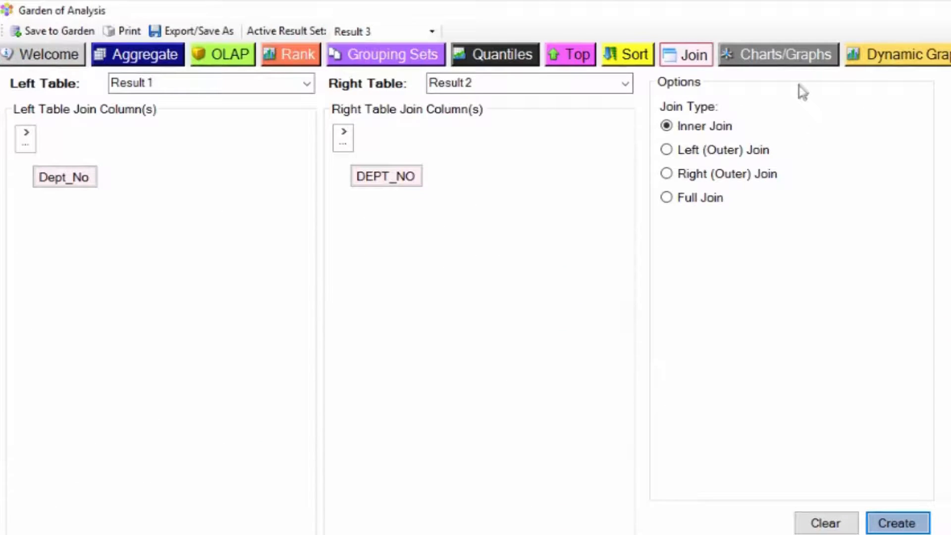
# Set up a chart with Daily_Sales as the Y-axis values and Product_ID as the X-axis labels
pyautogui.click(807, 50)
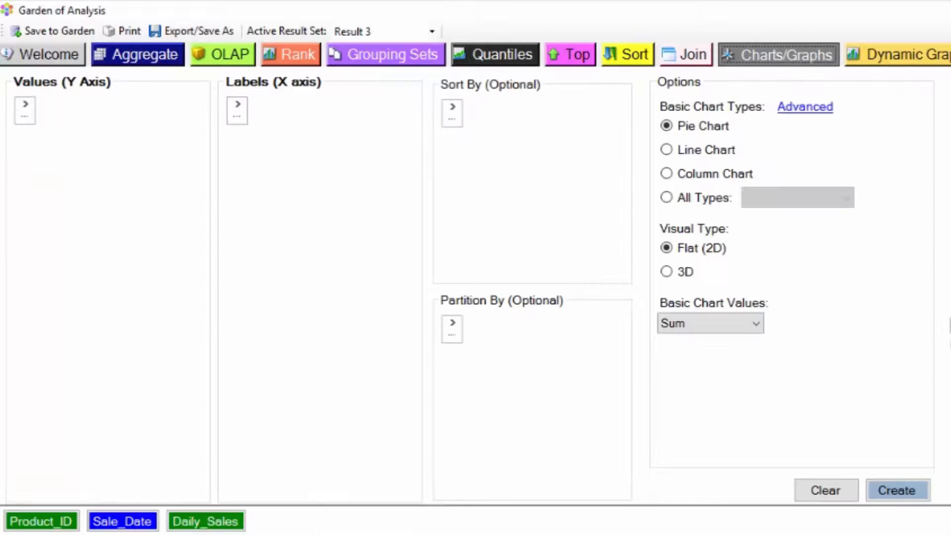
pyautogui.click(25, 107)
pyautogui.click(52, 124)
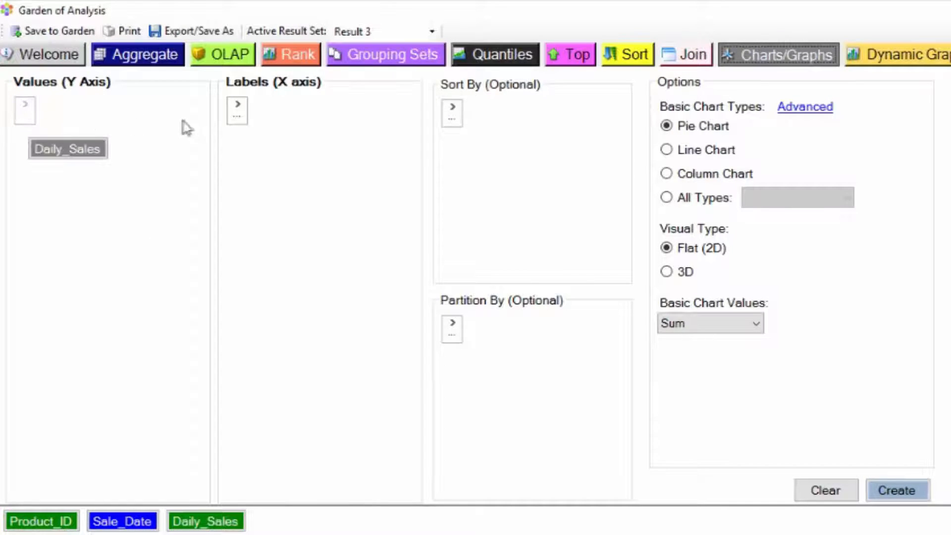
pyautogui.click(237, 108)
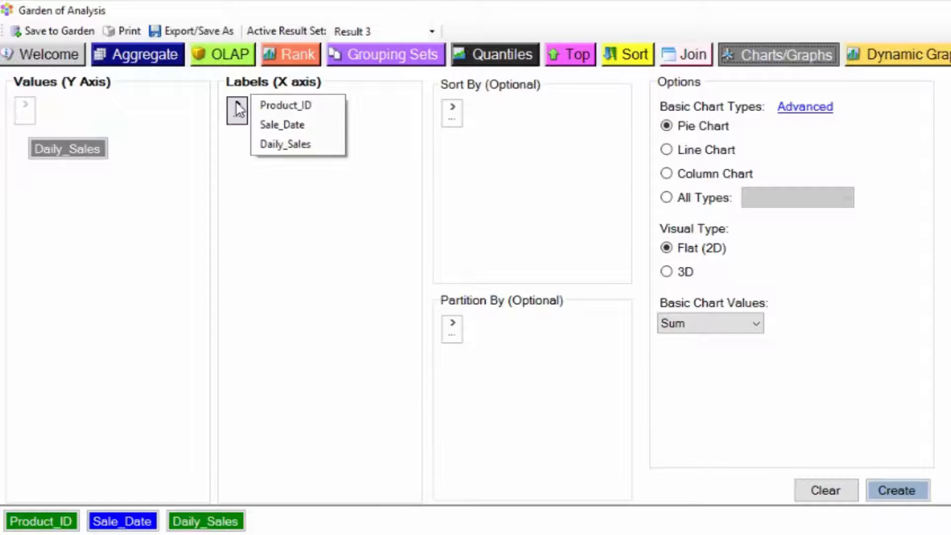
pyautogui.click(274, 105)
# Sort the chart data ascending by Product_ID and Sale_Date, and partition it by Product_ID
pyautogui.click(452, 110)
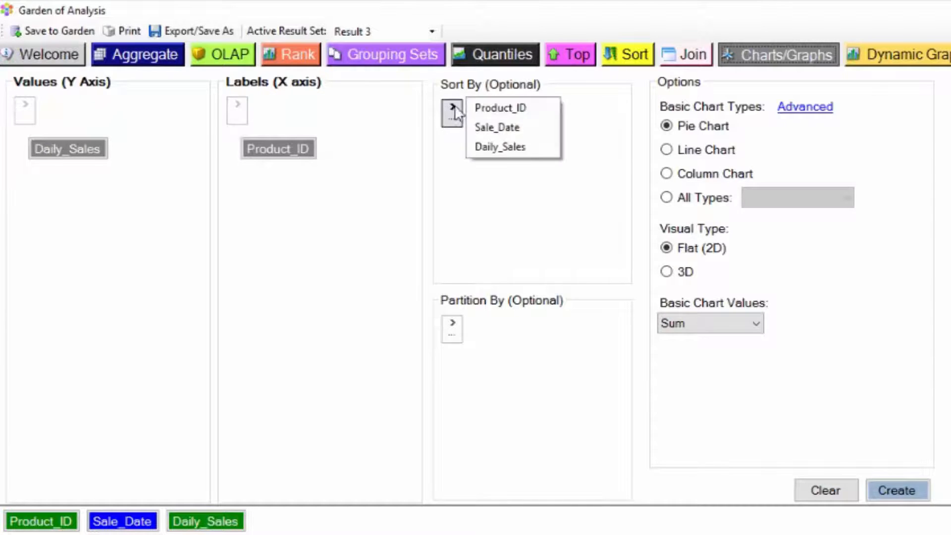
pyautogui.click(499, 108)
pyautogui.click(452, 110)
pyautogui.click(493, 108)
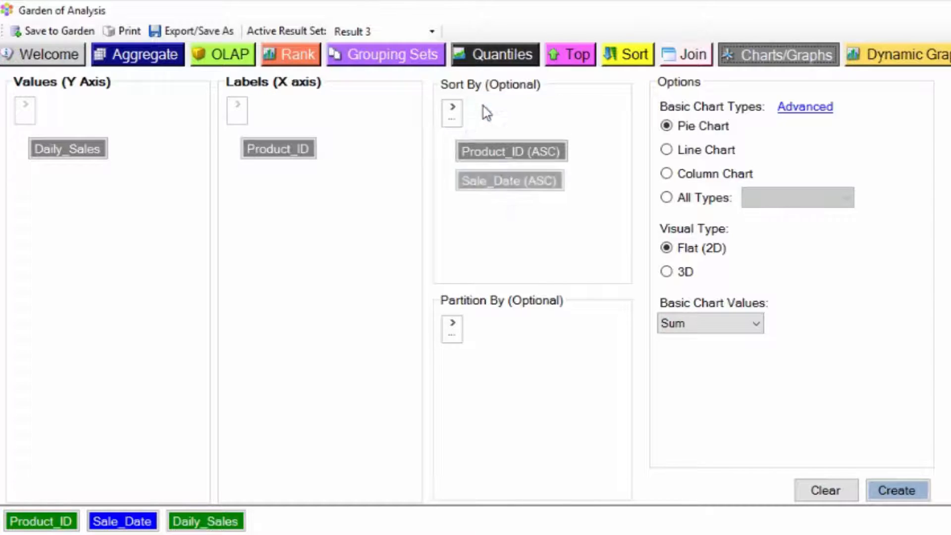
pyautogui.click(452, 327)
pyautogui.click(491, 322)
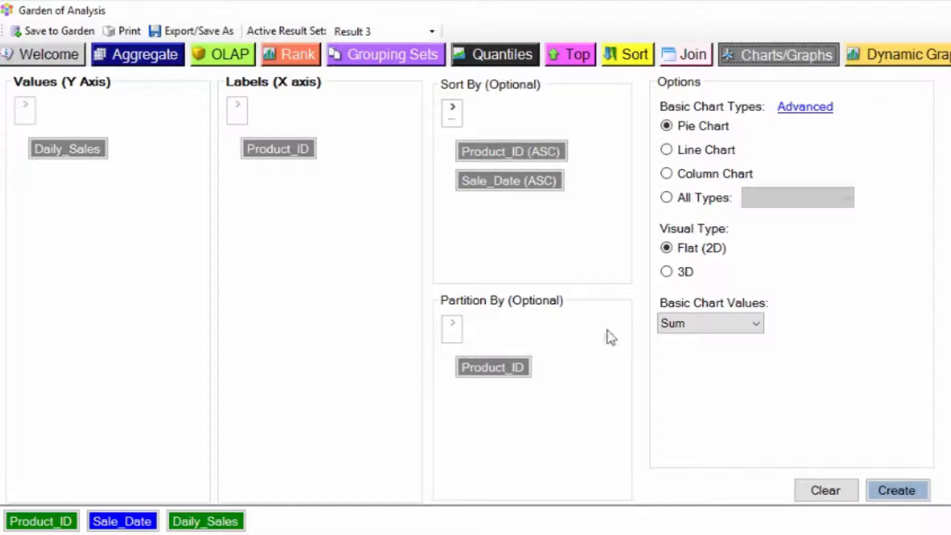
# Create all available chart types from the Daily_Sales data with the 3D visual type, opened in the dashboard
pyautogui.click(666, 151)
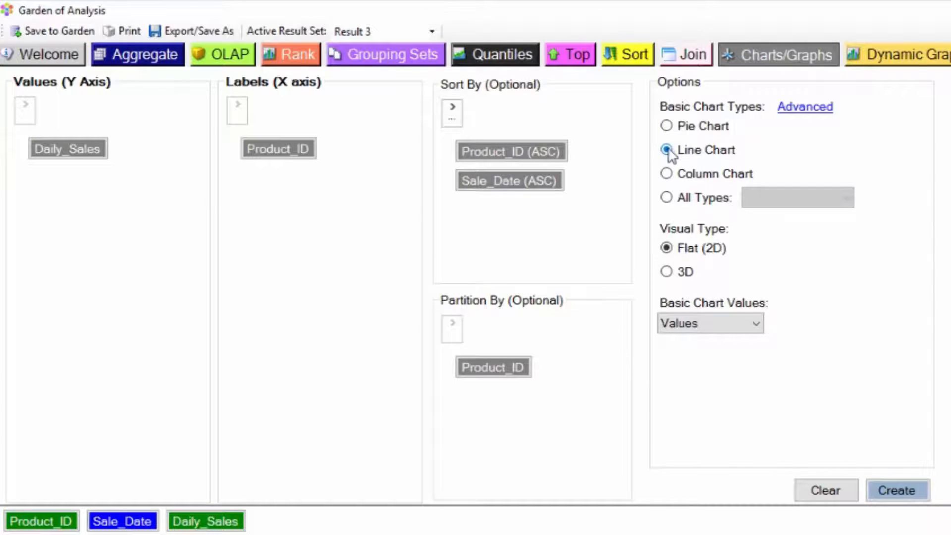
pyautogui.click(667, 199)
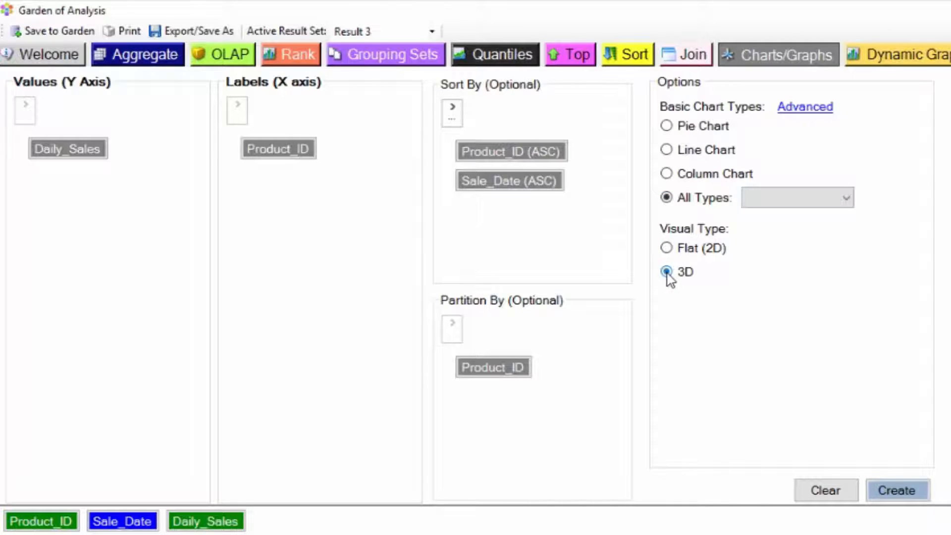
pyautogui.click(848, 198)
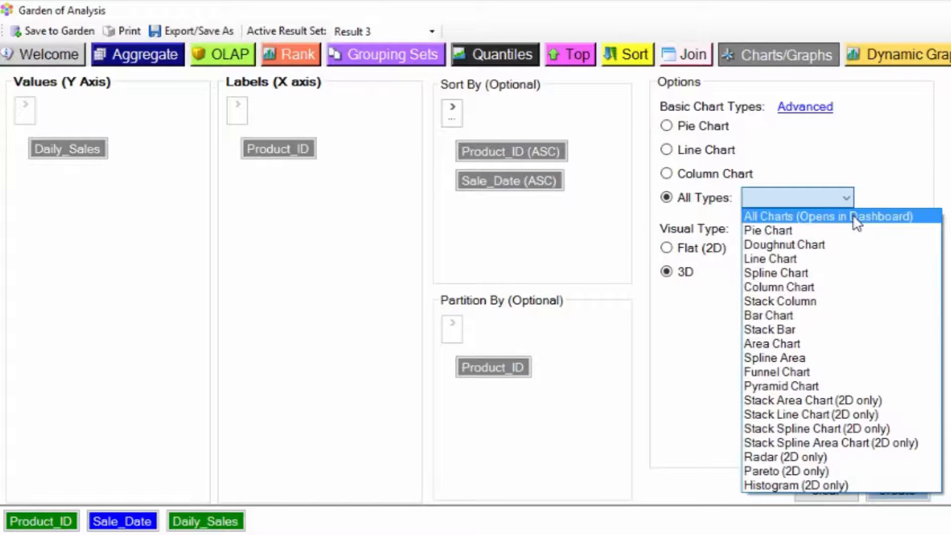
pyautogui.click(925, 218)
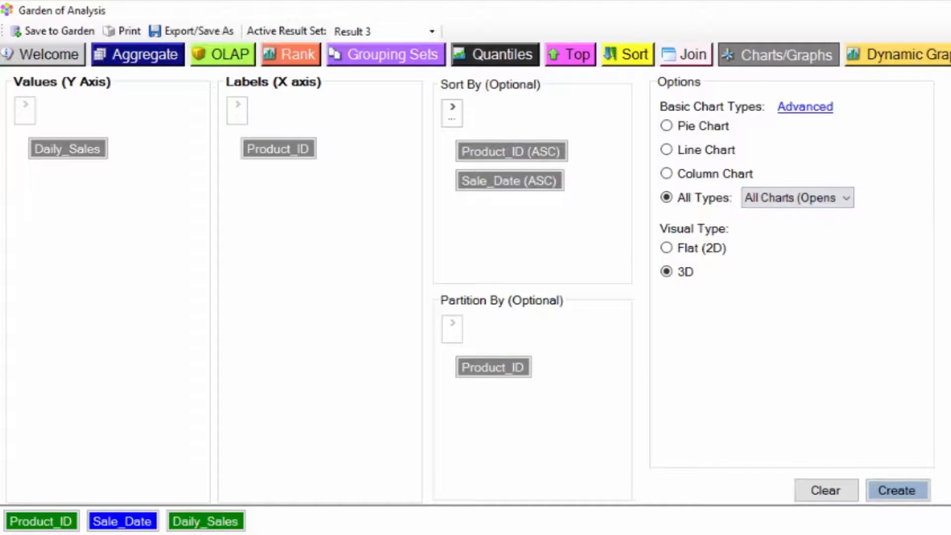
pyautogui.click(900, 487)
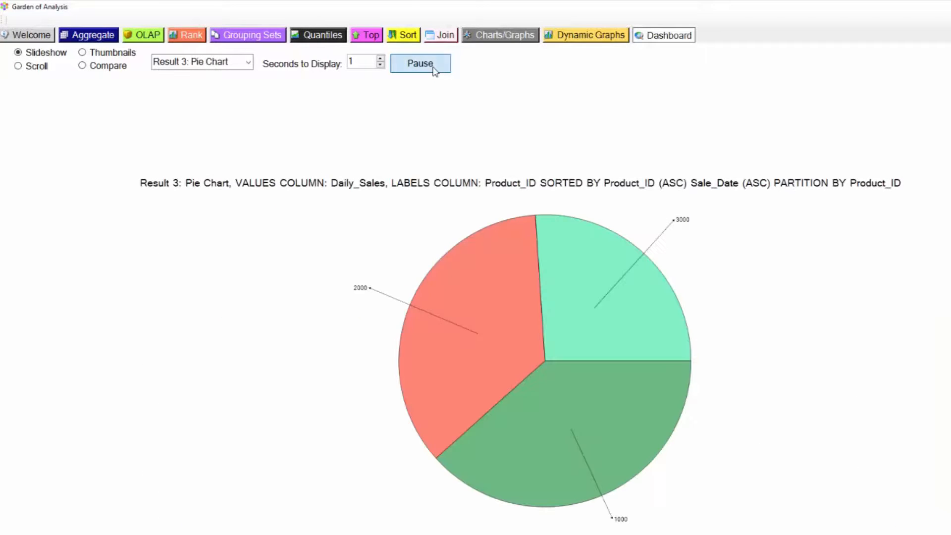
# View the dashboard charts as a slideshow and as a scrolling display, pausing each playback
pyautogui.click(435, 70)
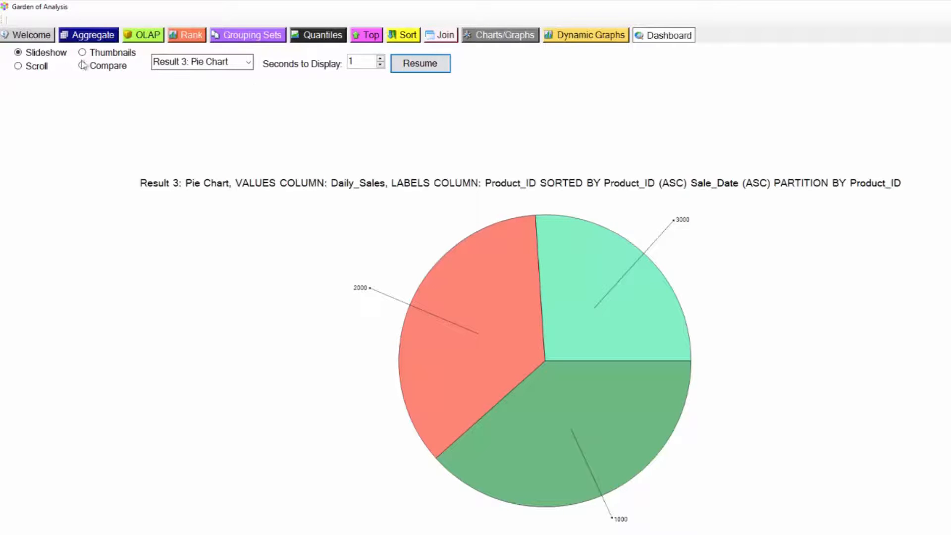
pyautogui.click(18, 66)
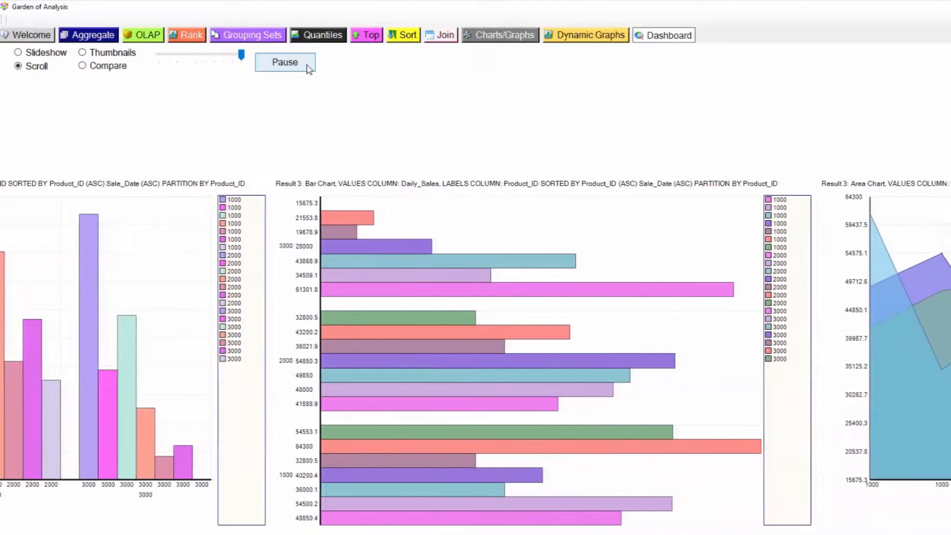
pyautogui.click(307, 67)
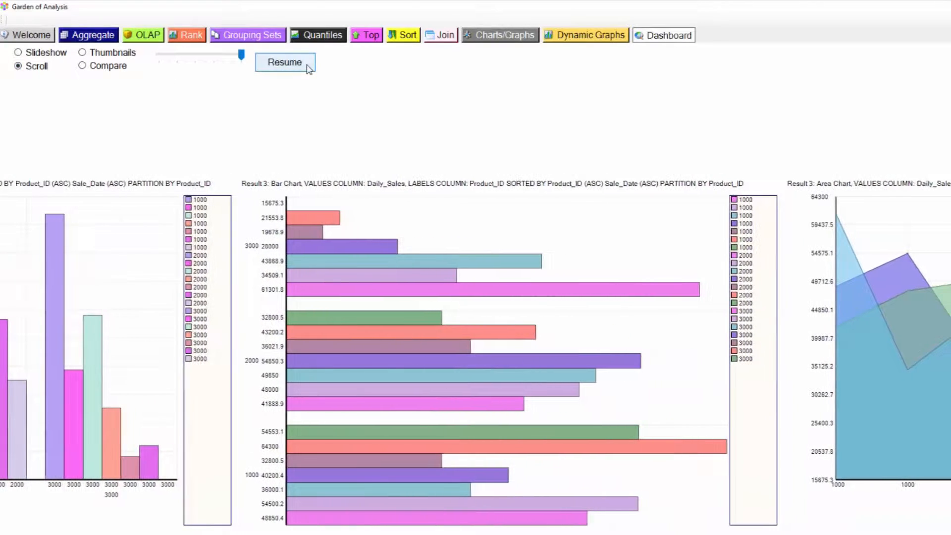
# Compare the Result 3 Doughnut Chart with the Funnel Chart(3D), and show all dashboard charts as thumbnails
pyautogui.click(82, 66)
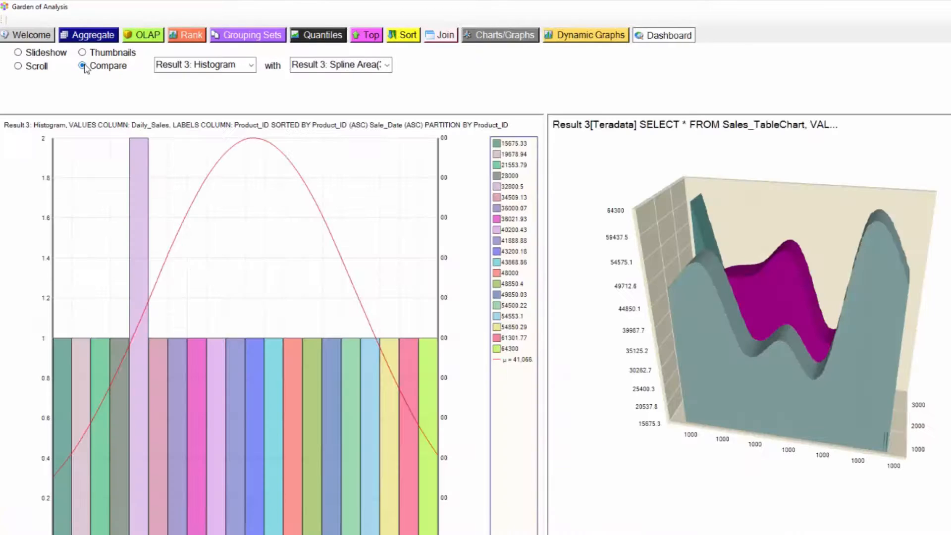
pyautogui.click(386, 65)
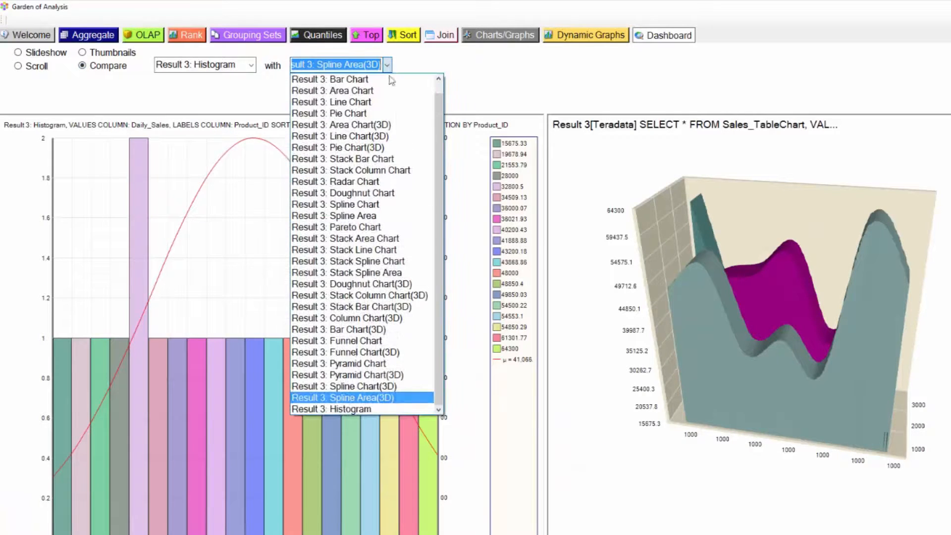
pyautogui.click(382, 352)
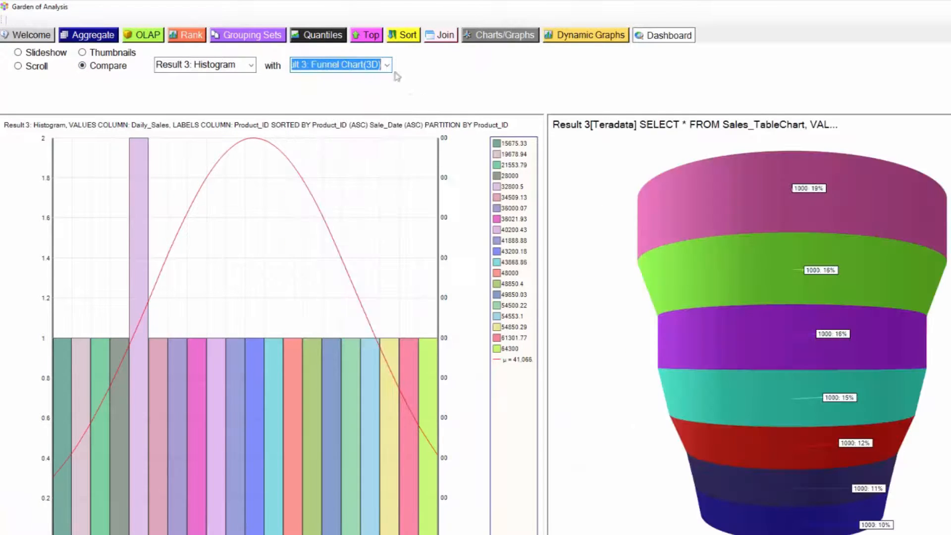
pyautogui.click(245, 66)
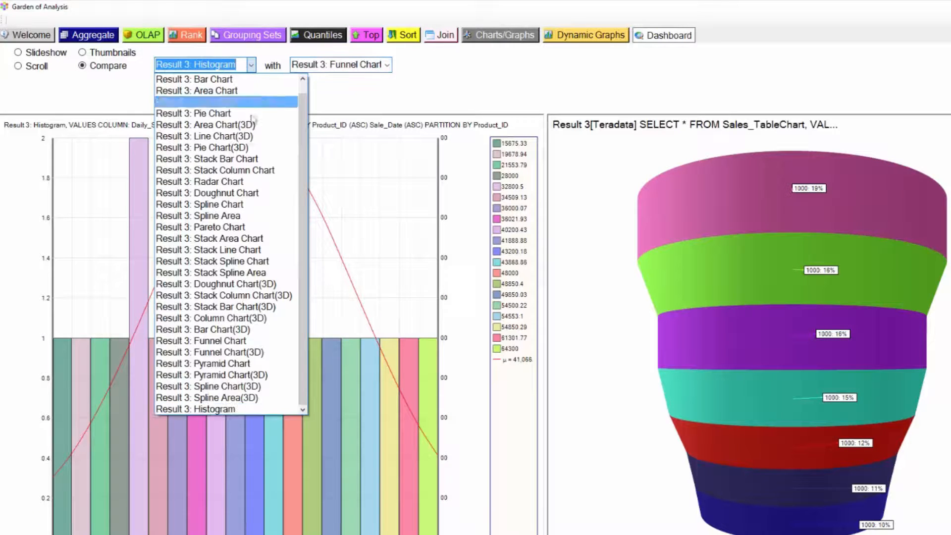
pyautogui.click(239, 193)
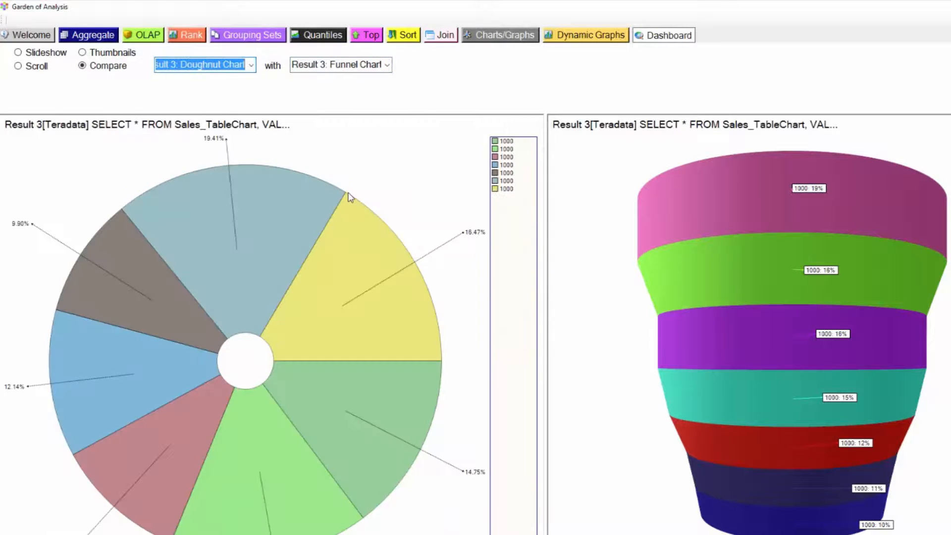
pyautogui.click(82, 53)
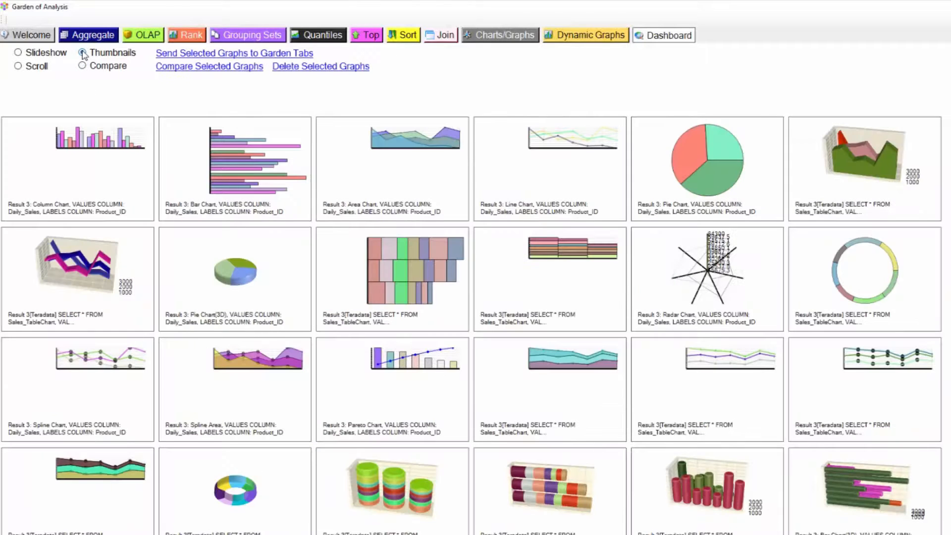
# Load a new dynamic graph visualization and place Sale_Date in its columns
pyautogui.click(579, 40)
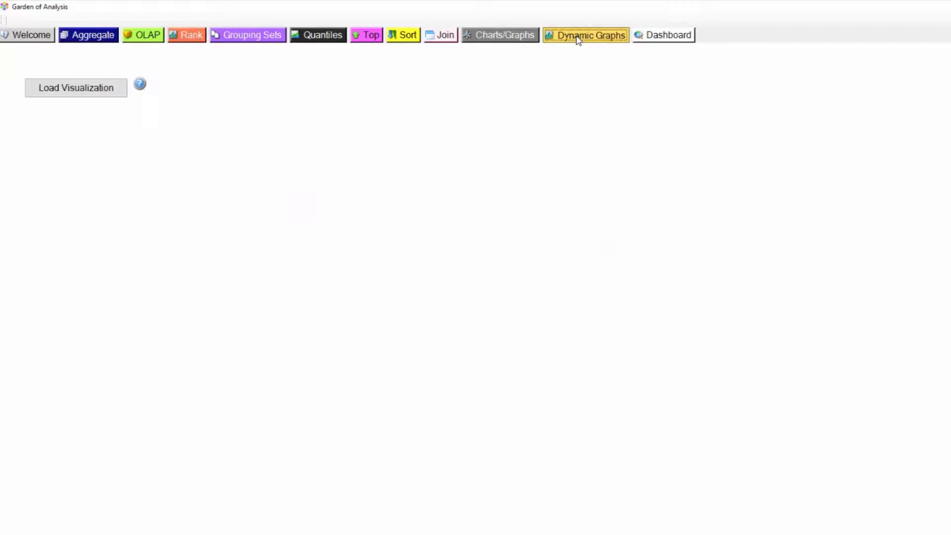
pyautogui.click(84, 90)
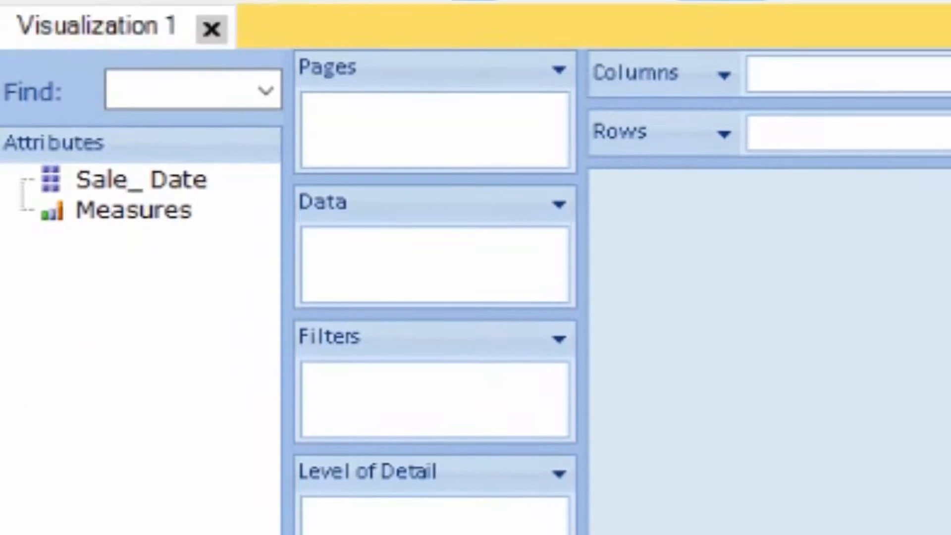
pyautogui.click(153, 182)
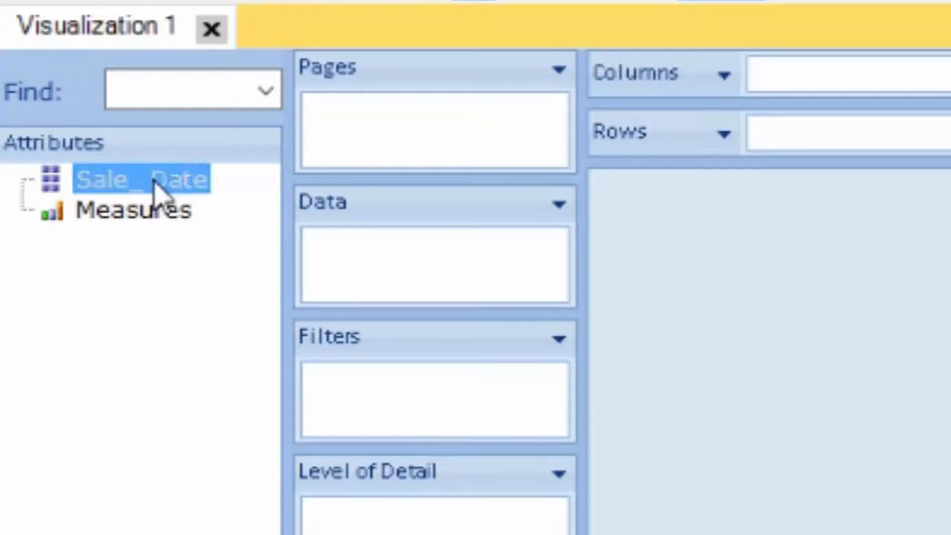
pyautogui.moveTo(155, 183); pyautogui.dragTo(800, 74)
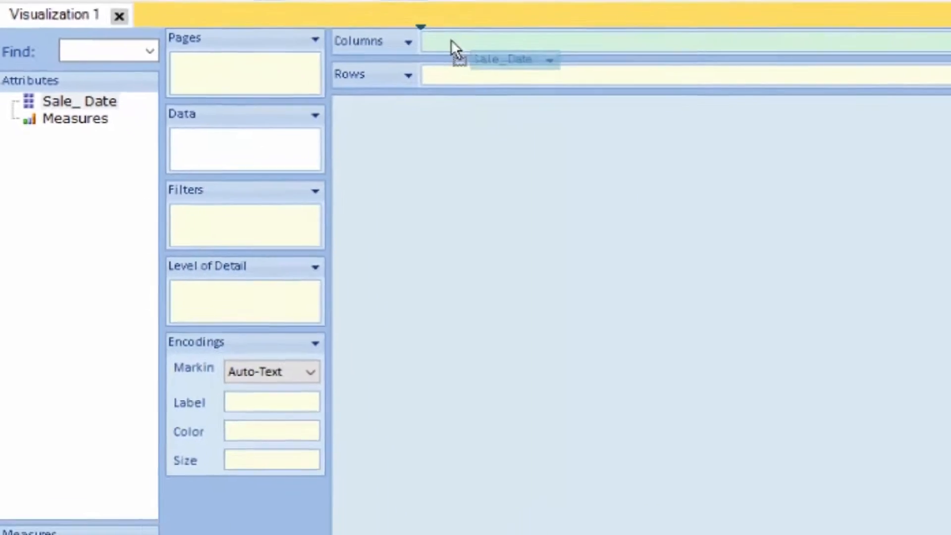
pyautogui.moveTo(397, 35); pyautogui.dragTo(397, 34)
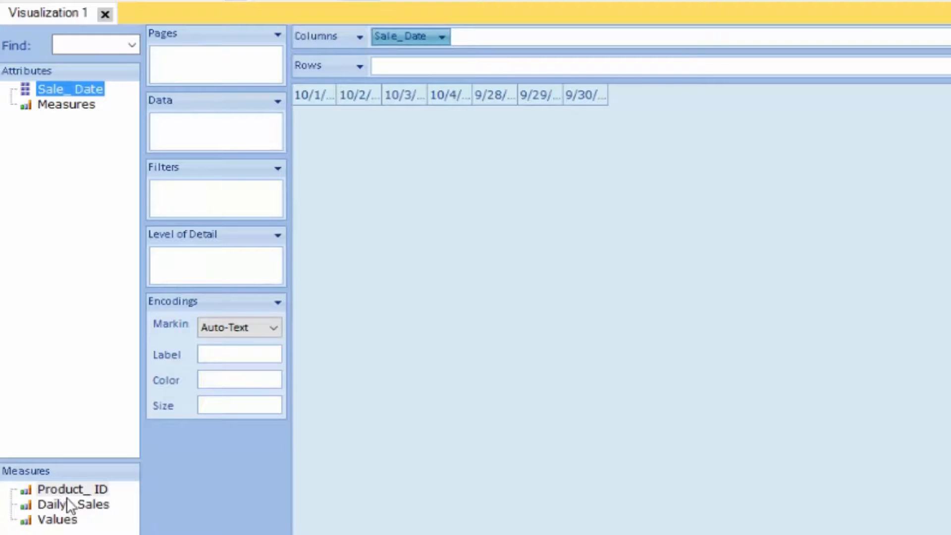
# Place Daily_Sales in the visualization's rows and add it to the level of detail
pyautogui.moveTo(66, 501); pyautogui.dragTo(401, 68)
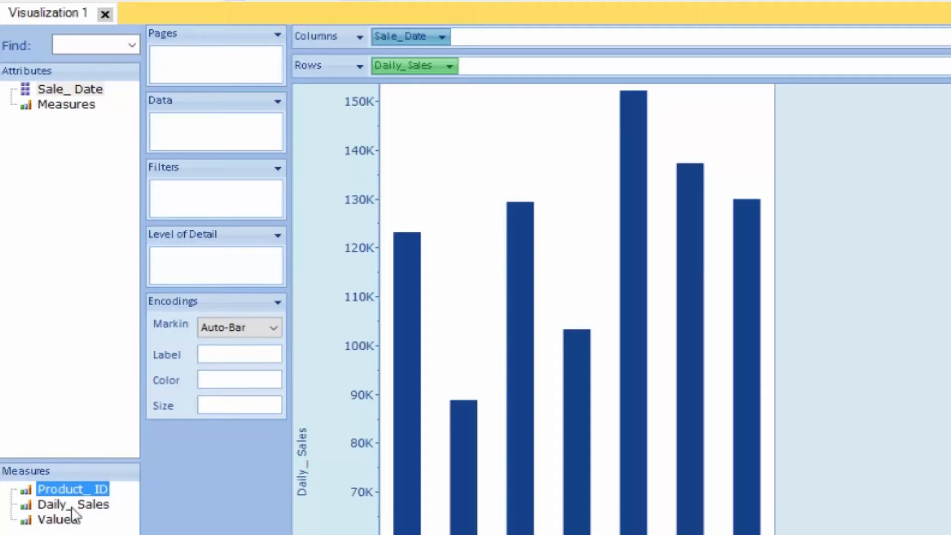
pyautogui.moveTo(71, 505); pyautogui.dragTo(212, 266)
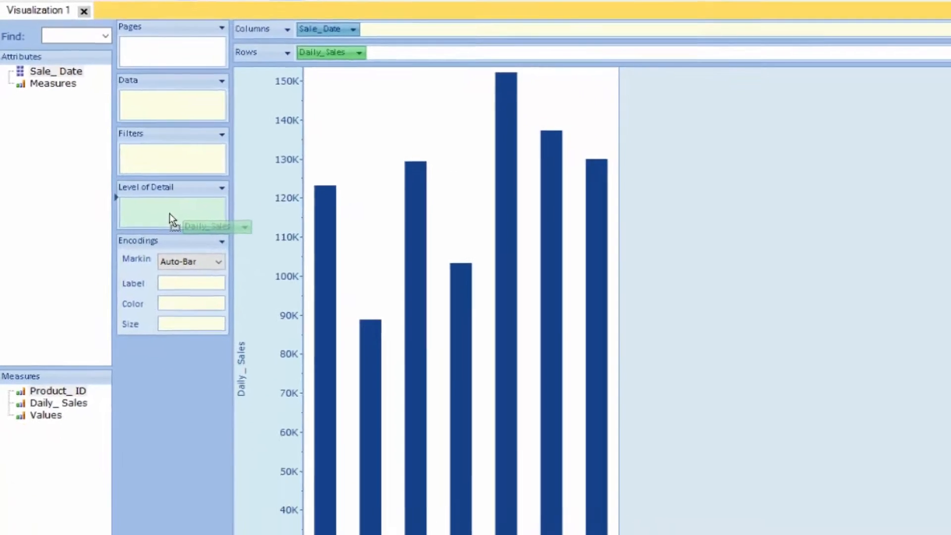
pyautogui.moveTo(169, 213); pyautogui.dragTo(171, 218)
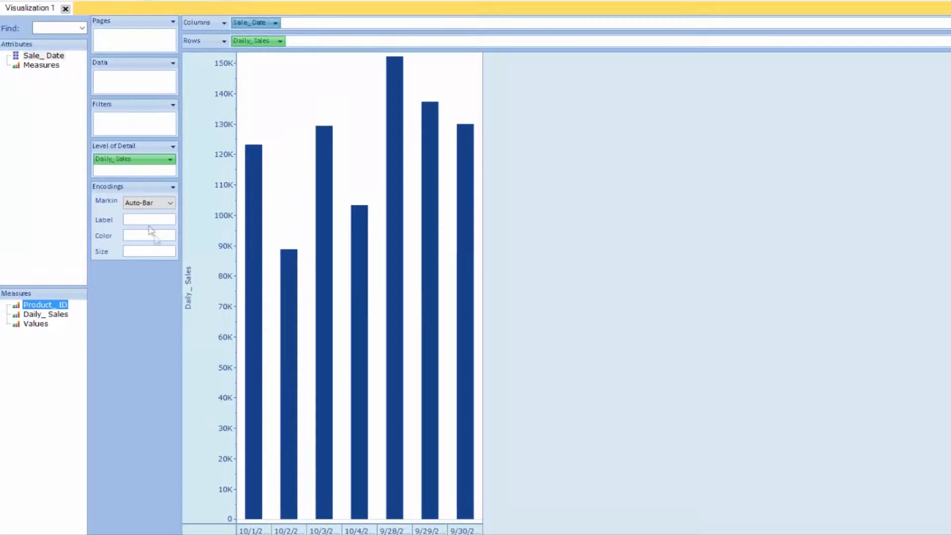
# Dock the Garden of Analysis back into the Nexus Query Chameleon window
pyautogui.moveTo(253, 290)
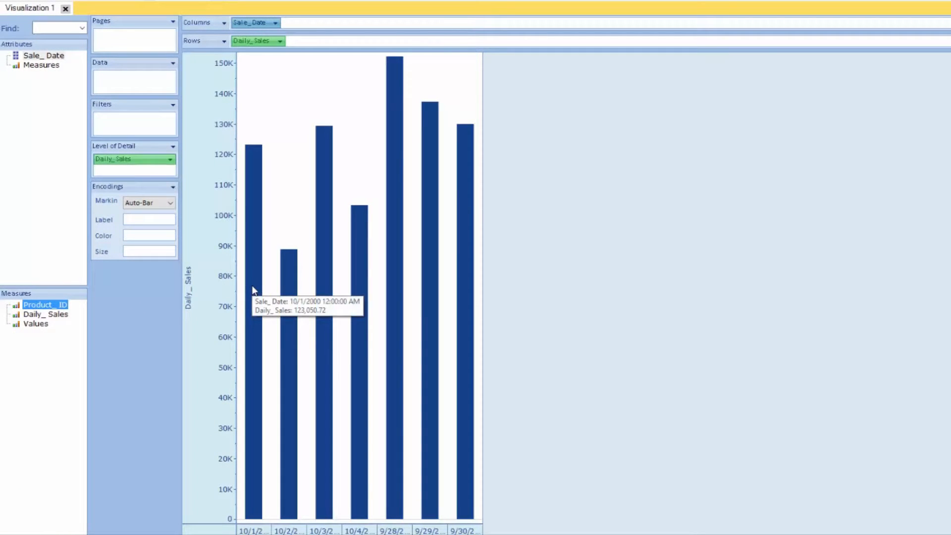
pyautogui.moveTo(289, 294)
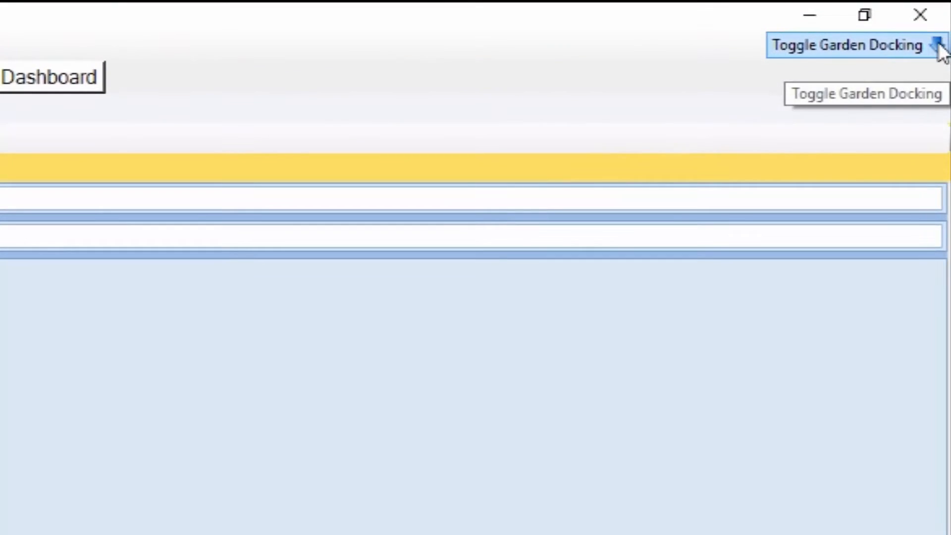
pyautogui.click(940, 47)
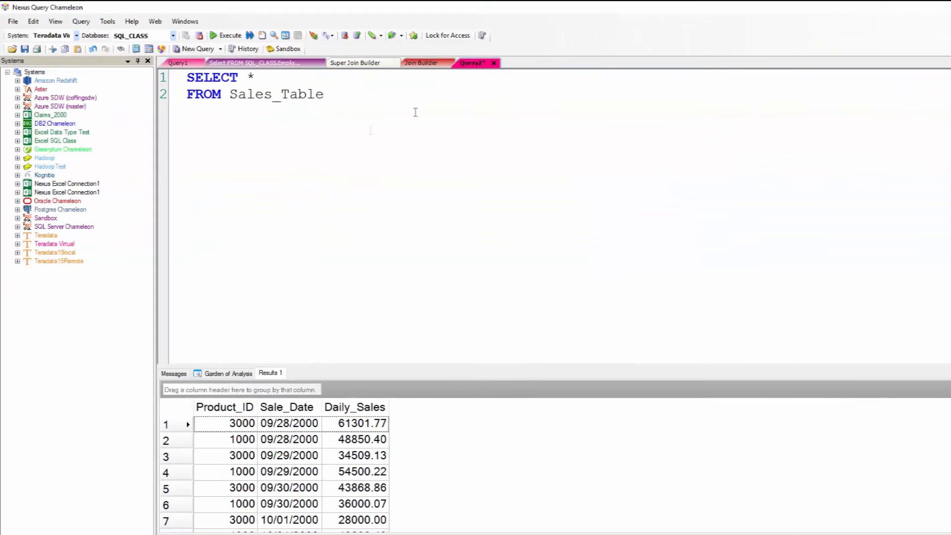